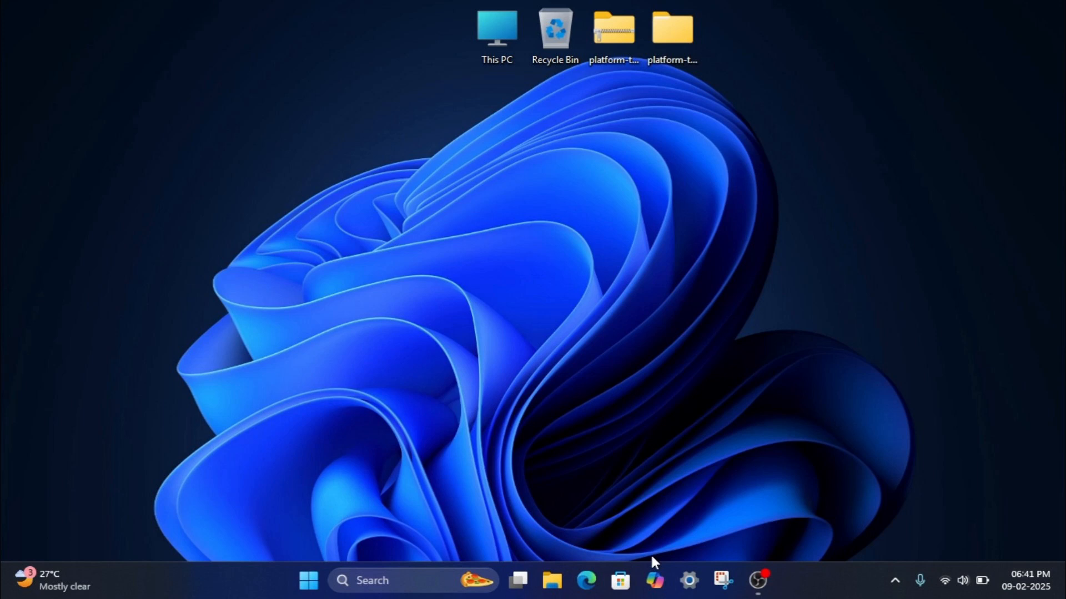
- Search 'gst' in Edge and open the GST portal login result
click(587, 580)
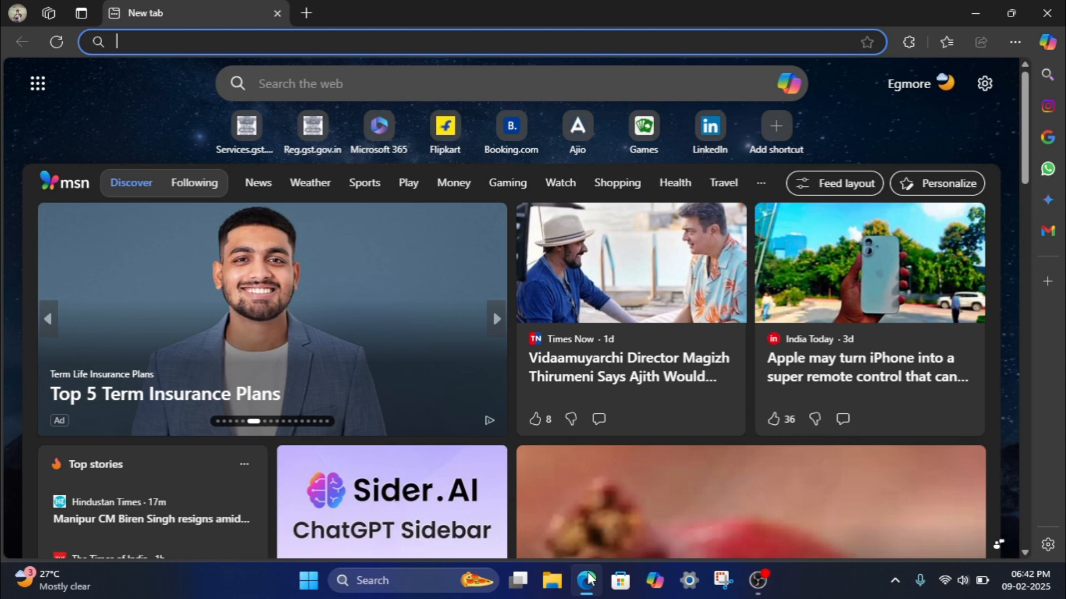
text(gst login)
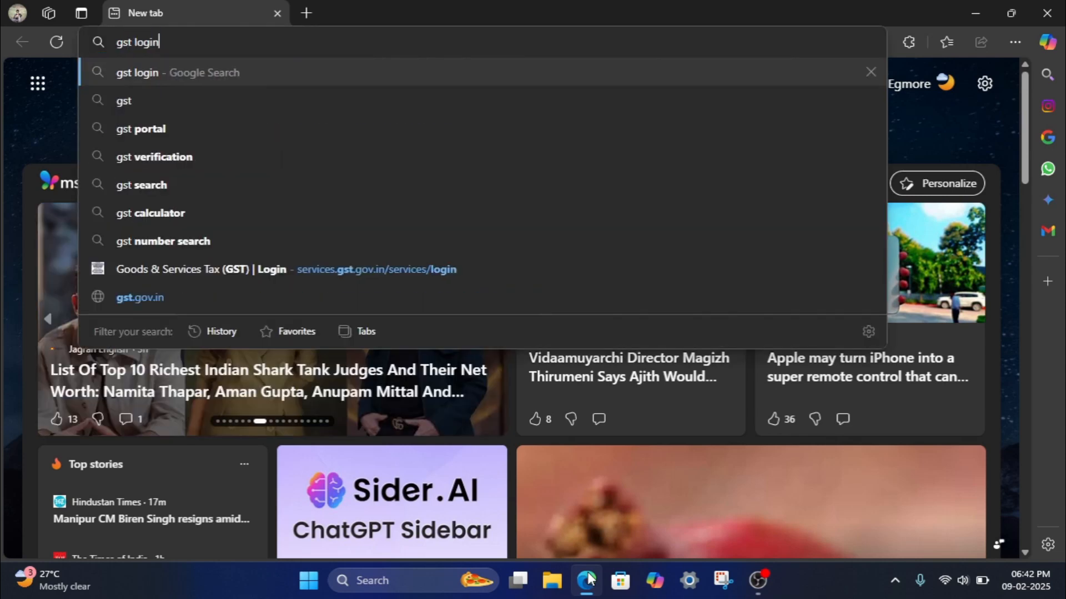
key(Return)
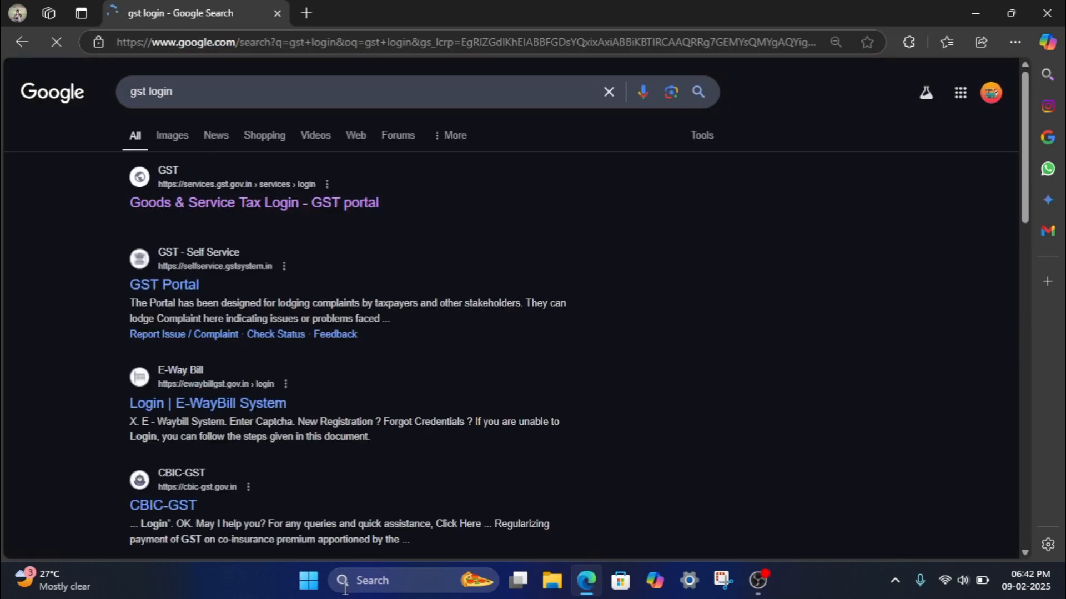
click(324, 204)
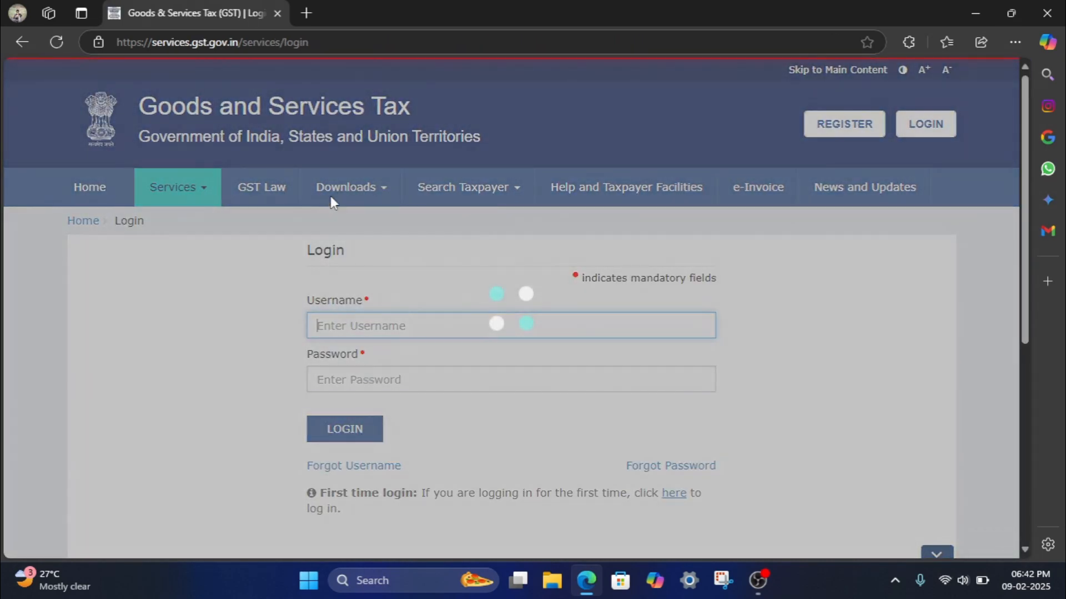
- Log in to the GST Portal with the saved business credentials and the captcha
click(344, 326)
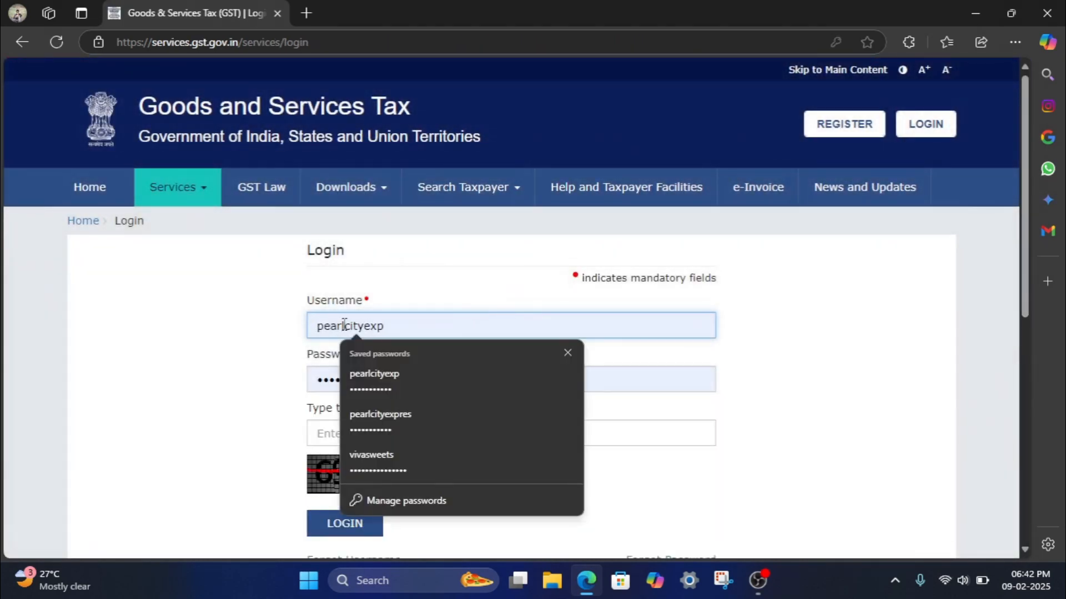
click(411, 431)
click(358, 433)
text(6)
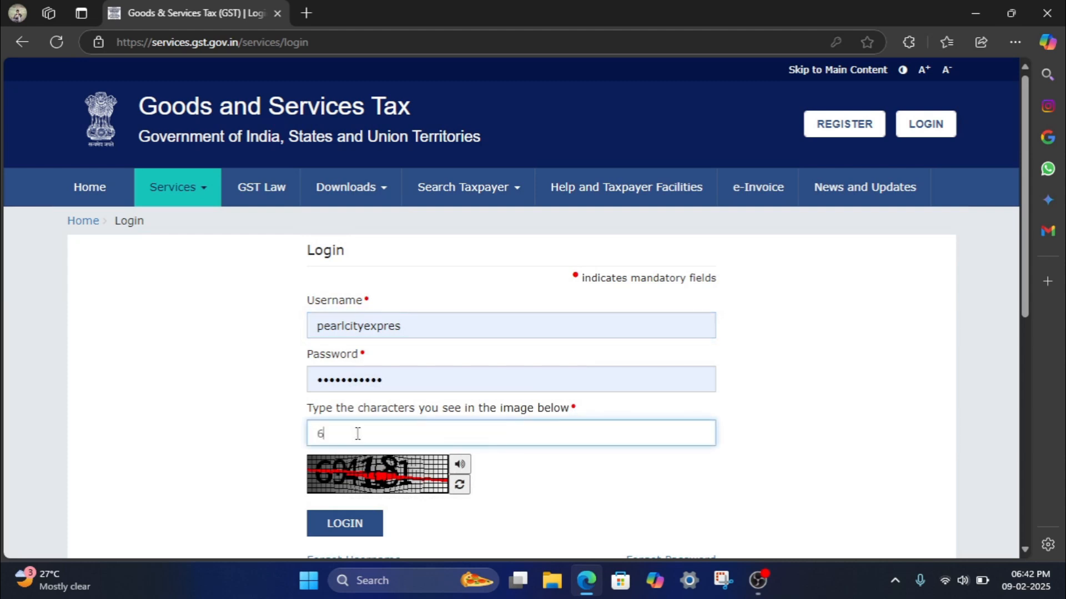
text(94184)
text(1)
key(BackSpace)
key(BackSpace)
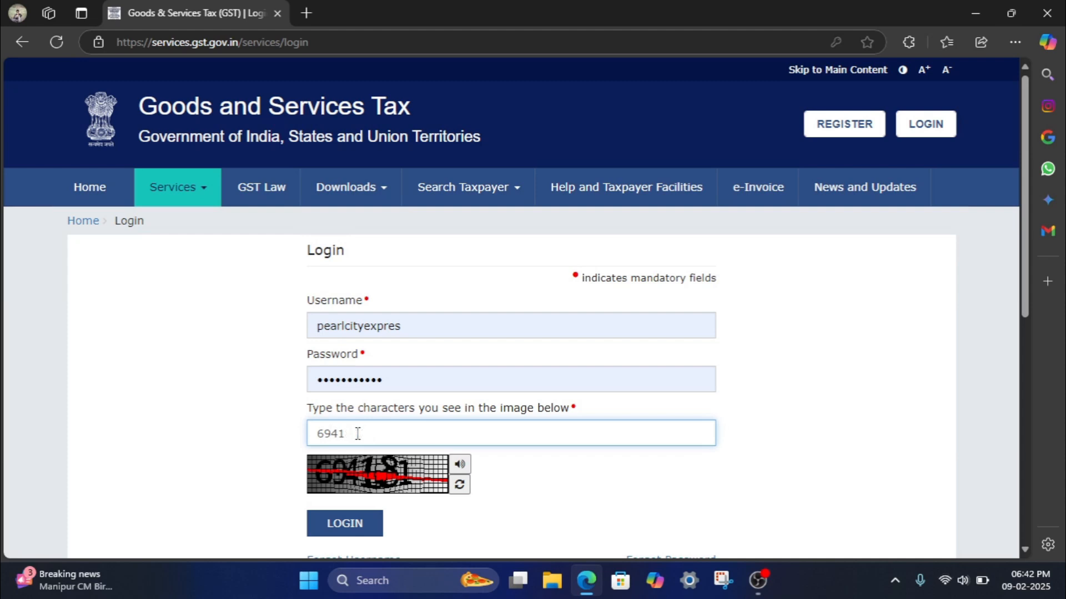
text(81)
click(364, 527)
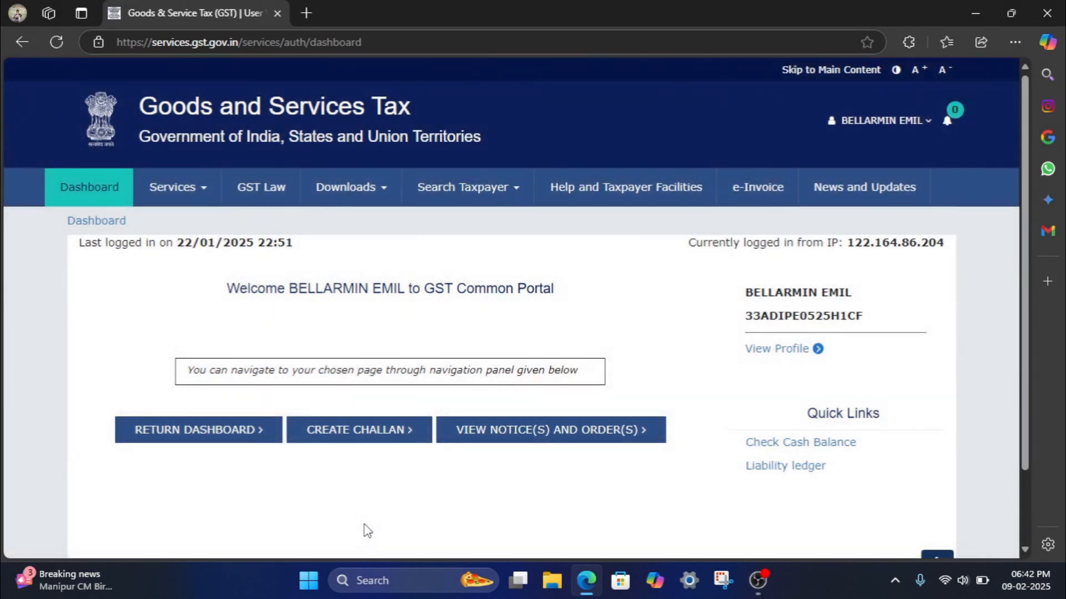
- Search the Return Dashboard for returns due for January of 2024-25
click(236, 439)
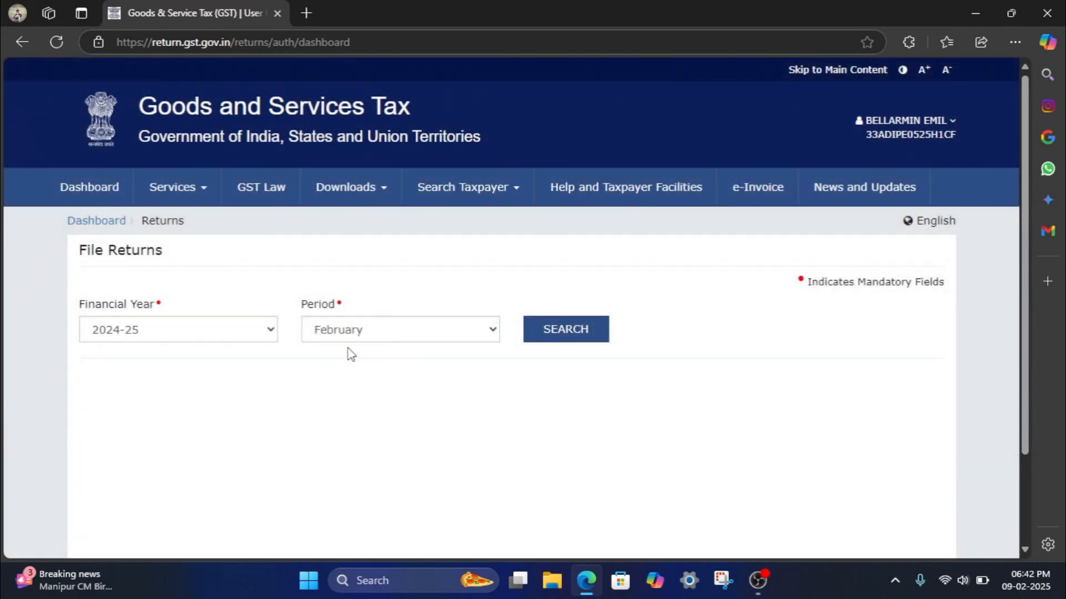
click(357, 334)
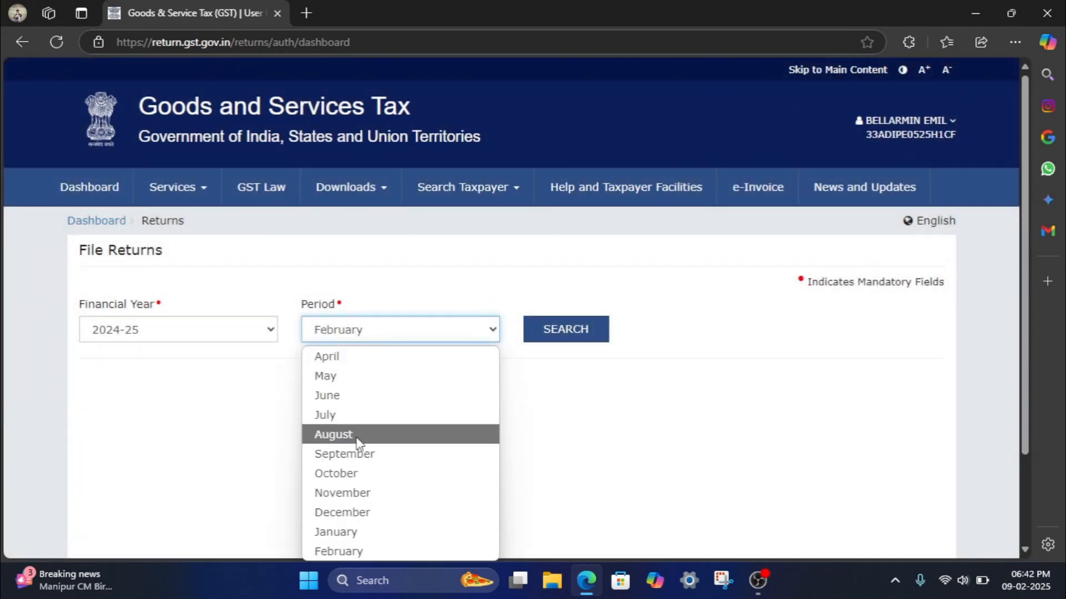
click(340, 534)
click(553, 329)
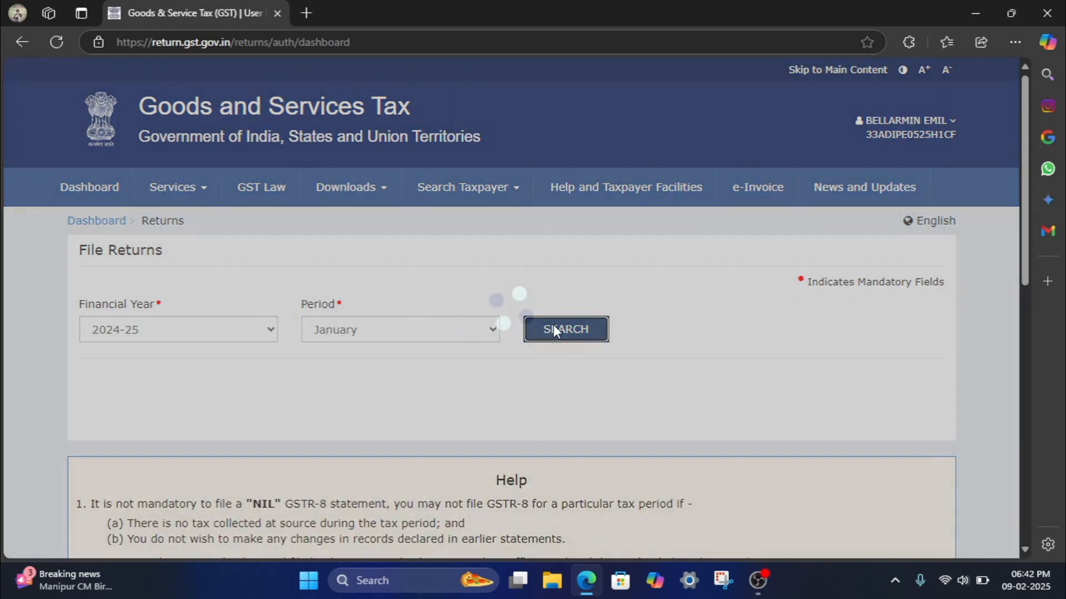
scroll(595, 432, down, 5)
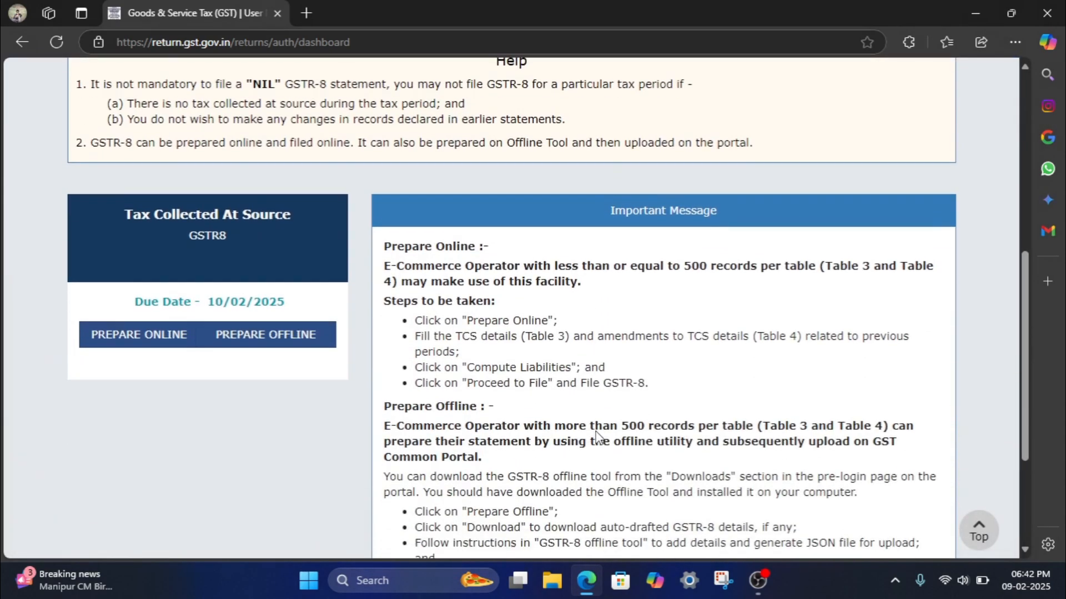
- Prepare GSTR-8 online and start a new record in Table 3, supplies attracting TCS
scroll(597, 438, down, 2)
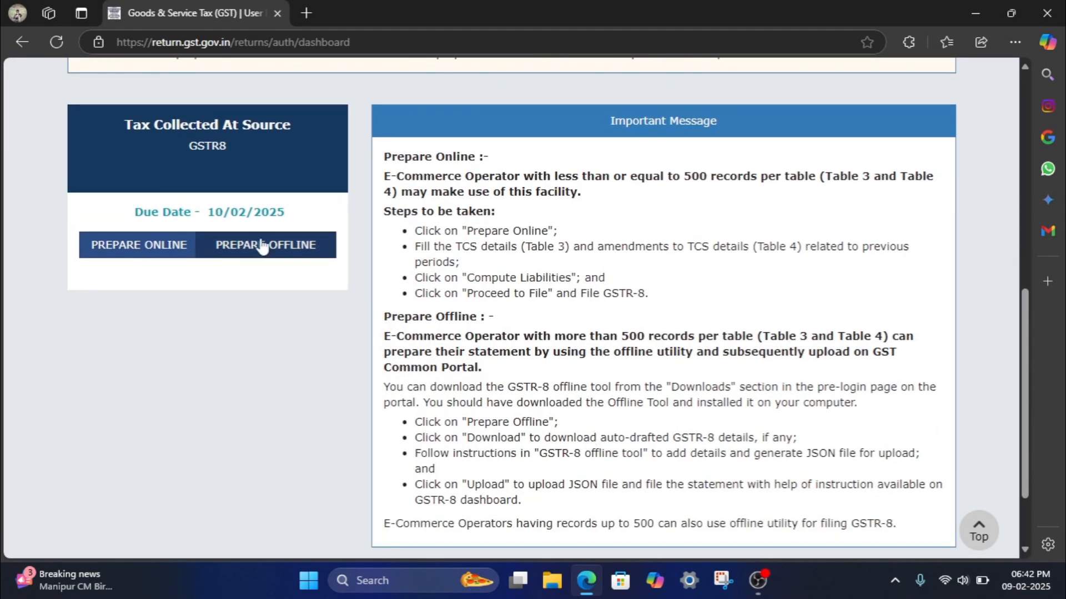
click(178, 248)
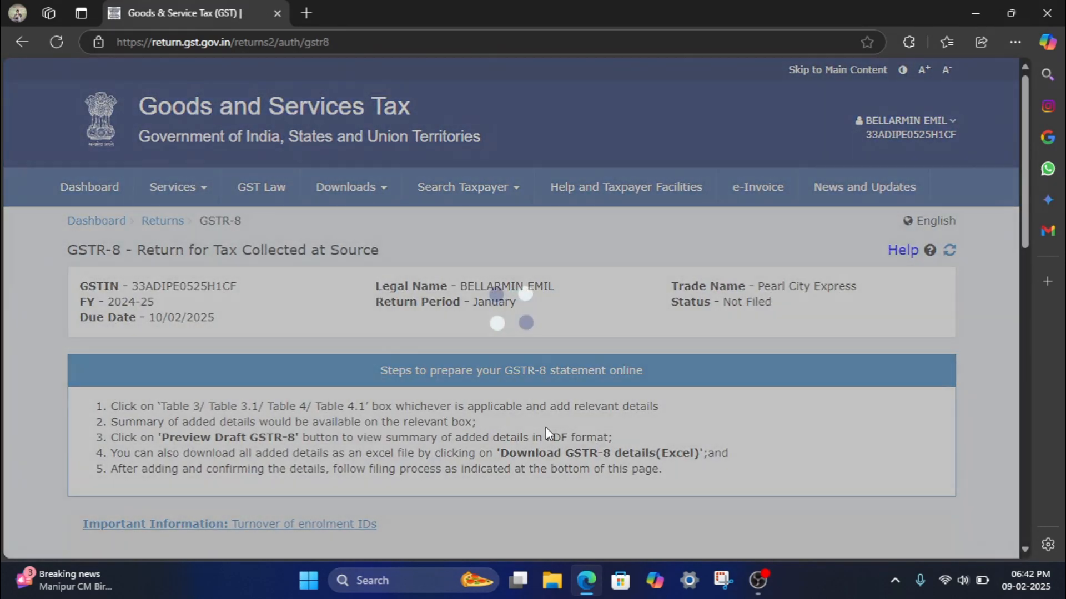
scroll(547, 433, down, 6)
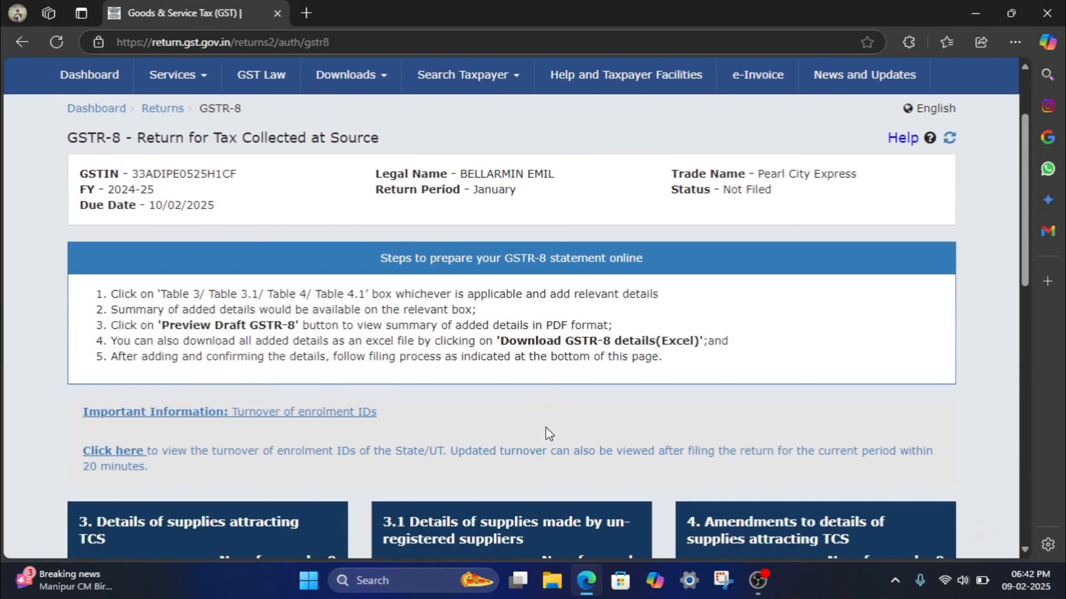
scroll(545, 428, down, 2)
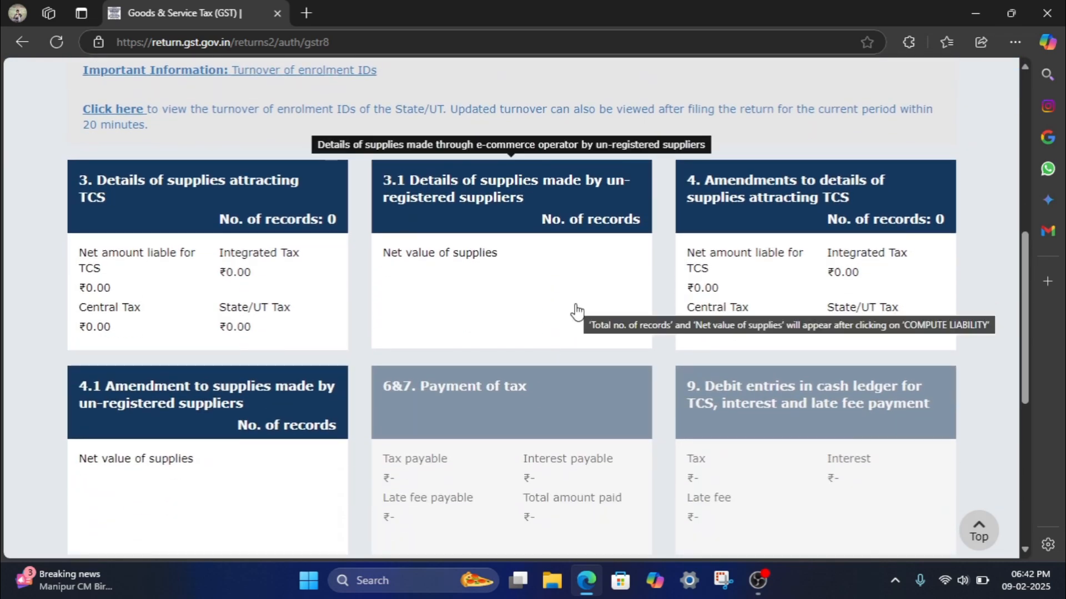
click(247, 295)
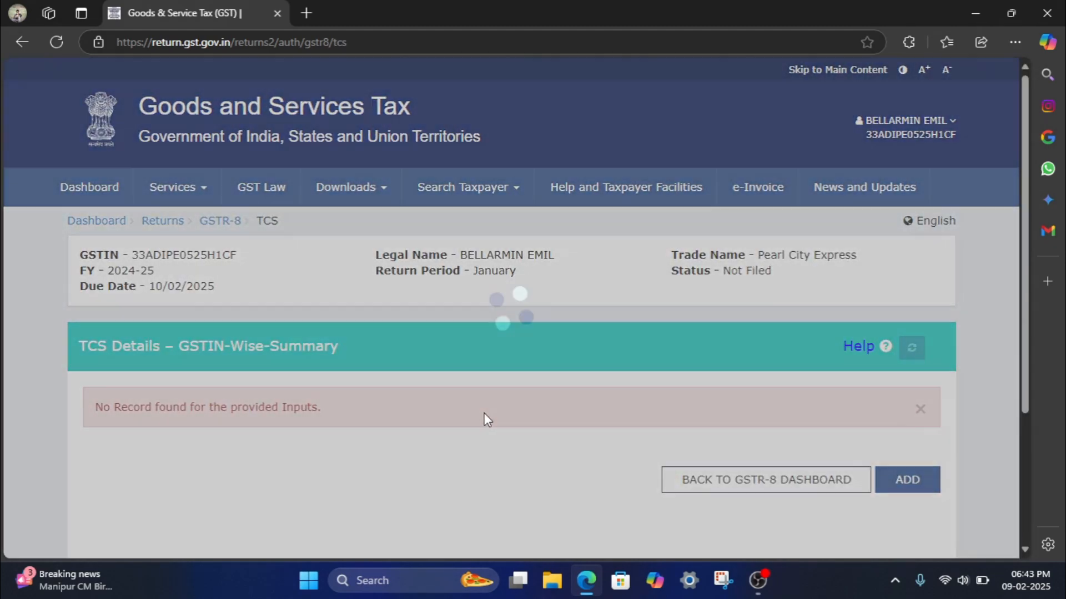
scroll(484, 416, down, 3)
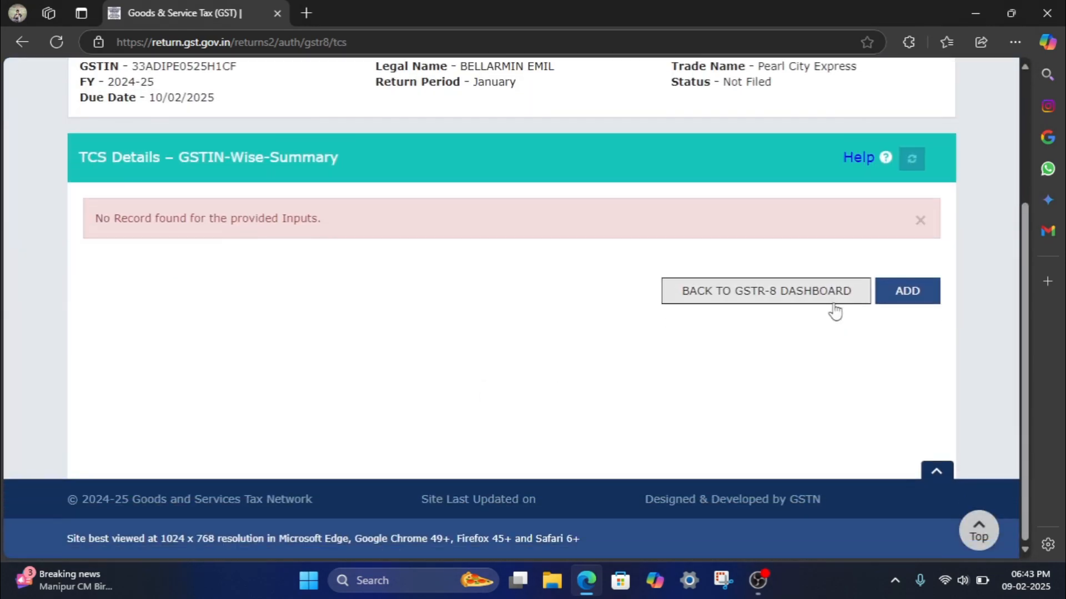
click(898, 300)
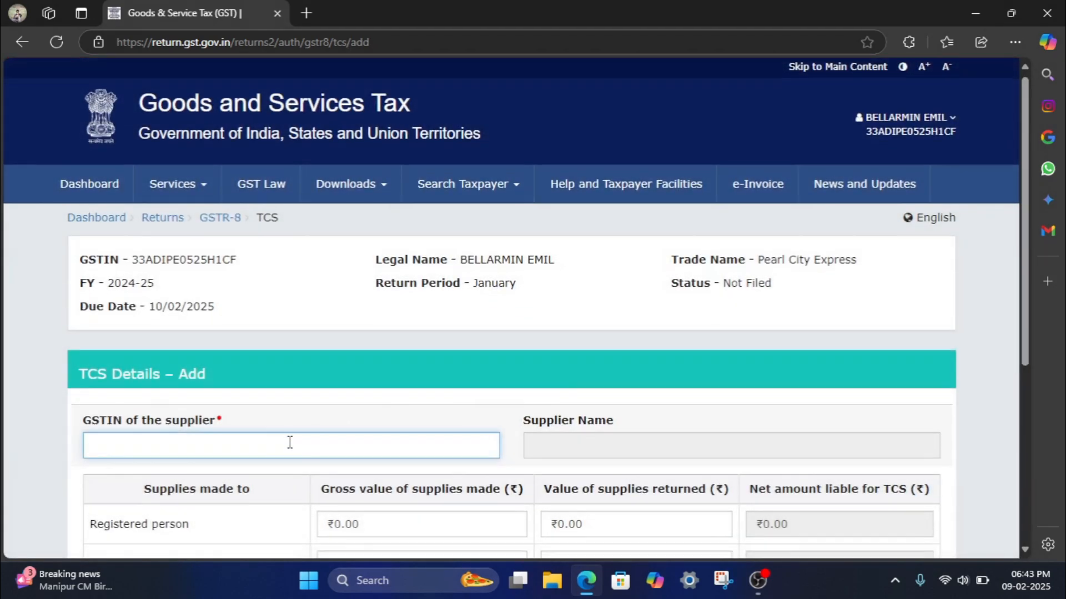
- Paste the supplier's GSTIN and enter ₹338 as gross supplies to registered persons
scroll(289, 443, down, 2)
scroll(290, 447, down, 2)
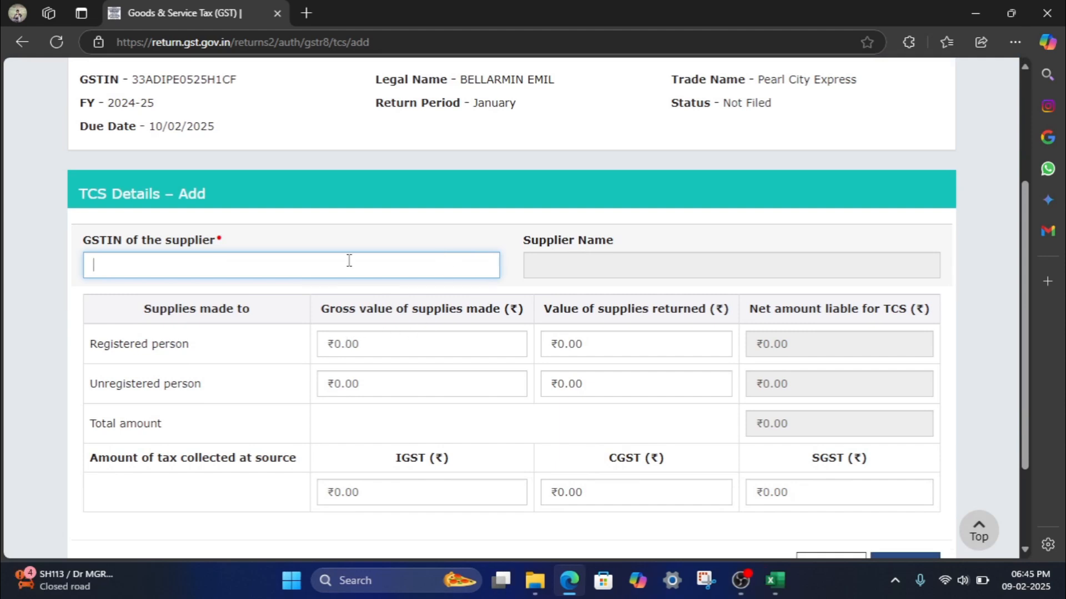
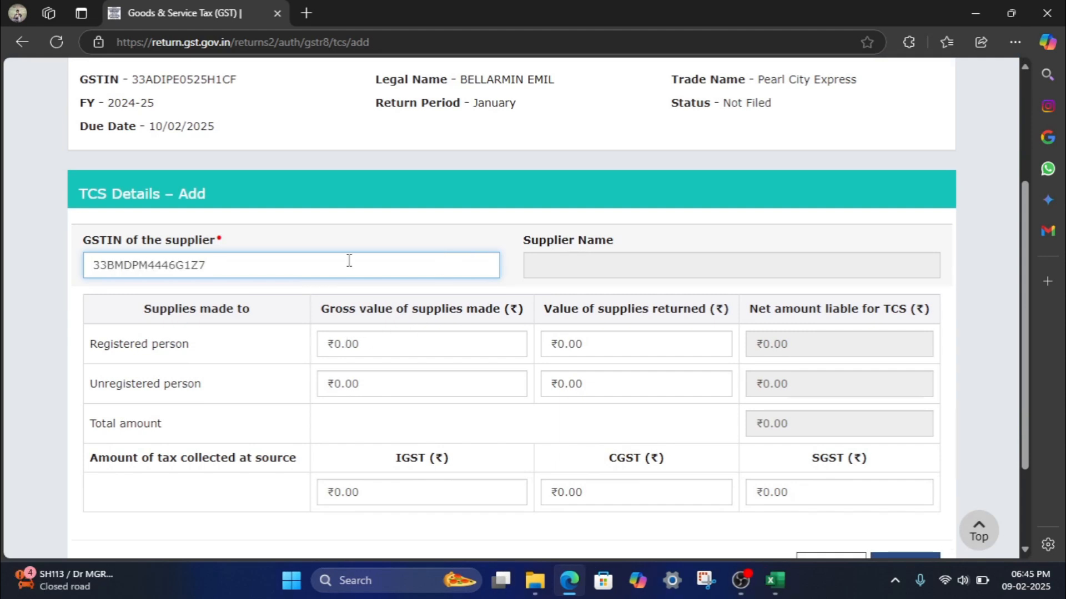
click(399, 341)
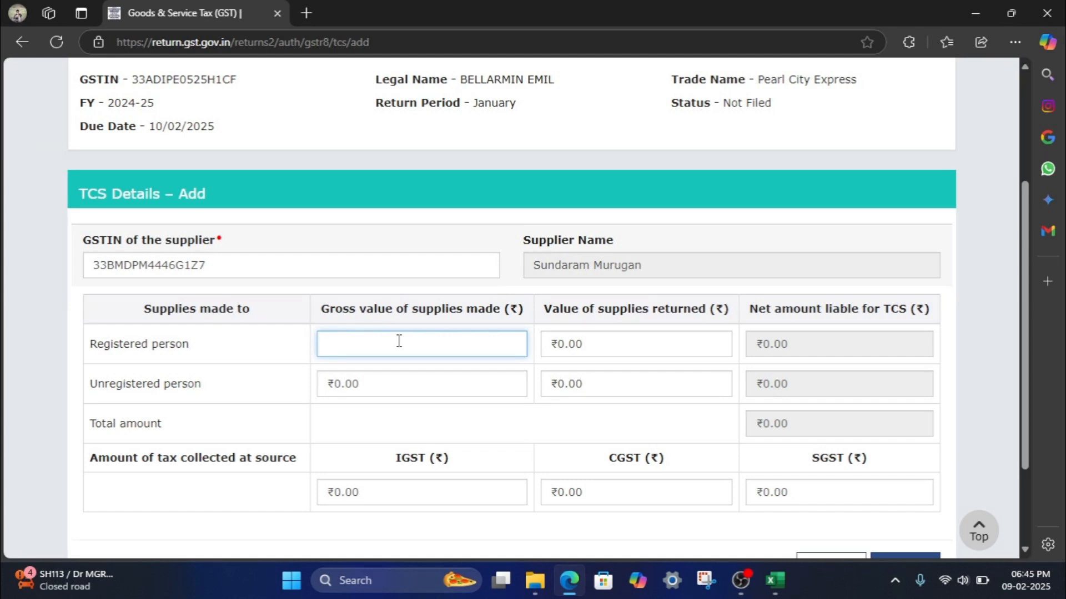
text(338)
click(511, 429)
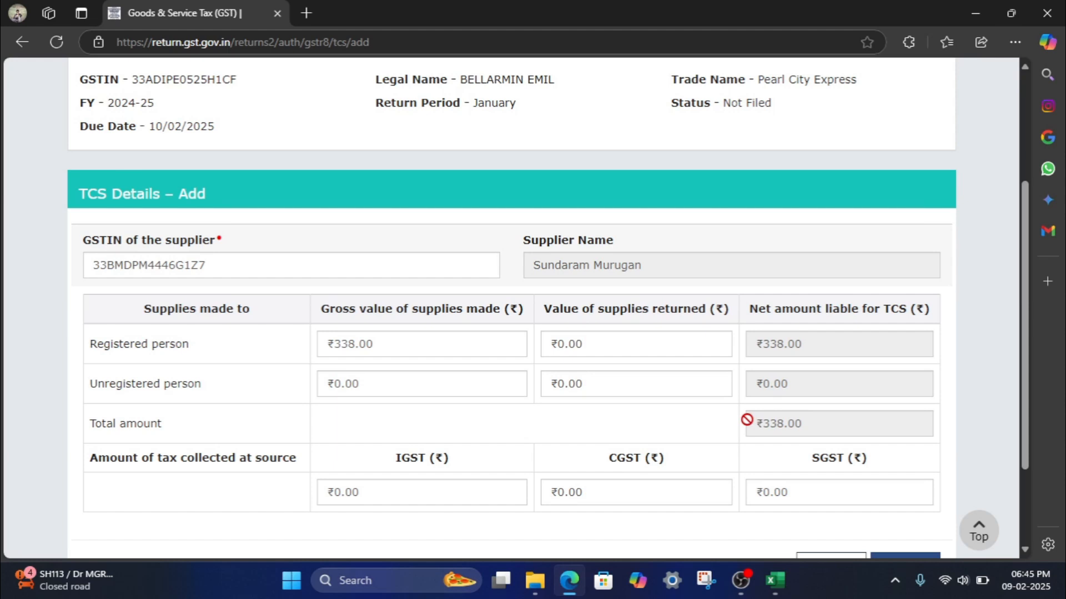
scroll(745, 420, down, 2)
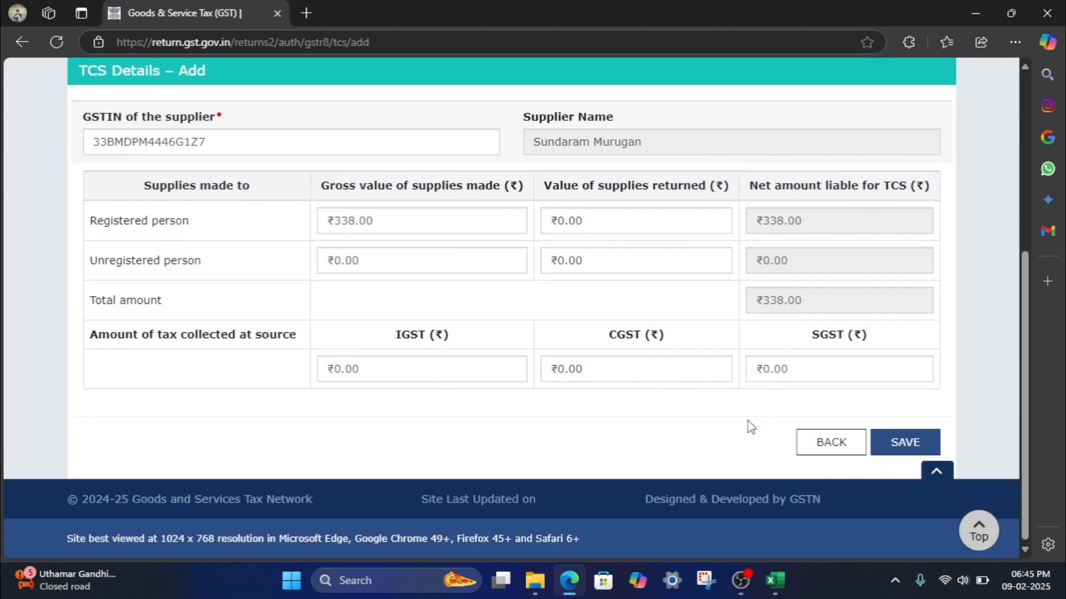
- Work out 0.5% of 338 in Calculator, giving 1.69
click(304, 594)
text(cal)
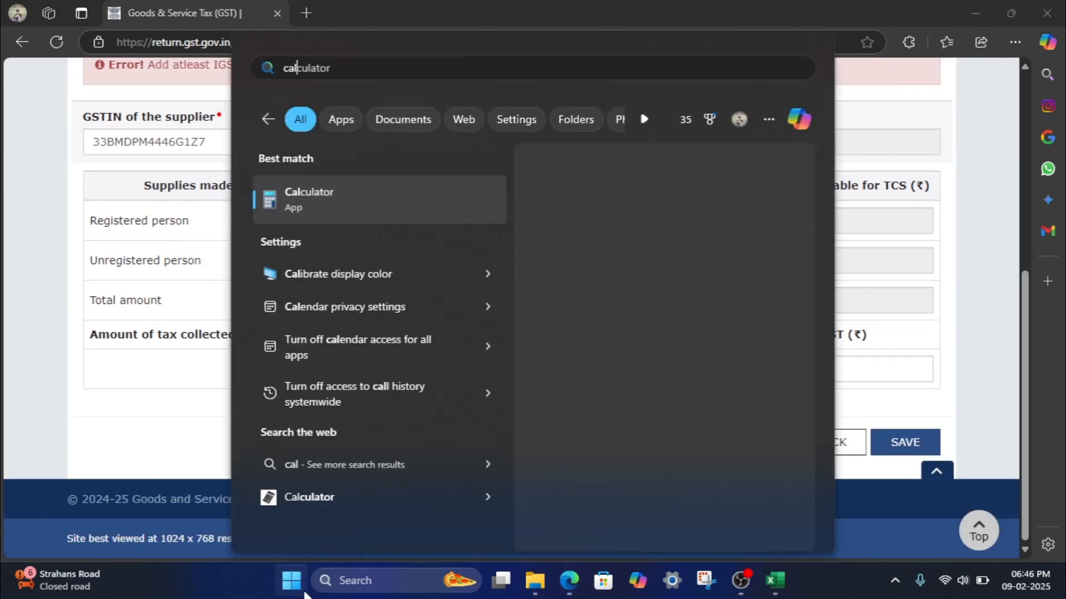
key(Return)
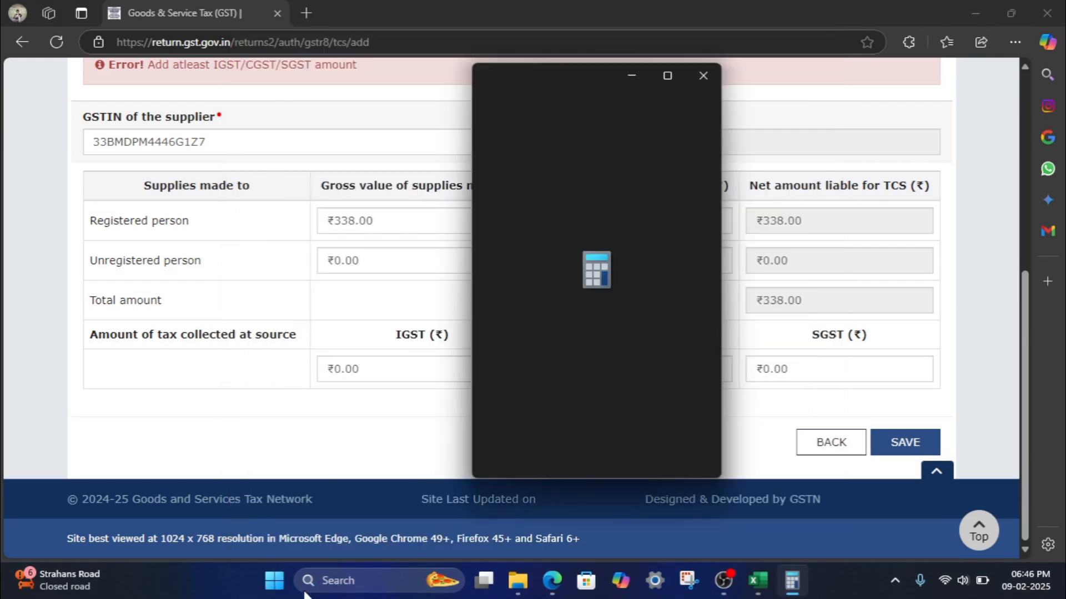
text(33)
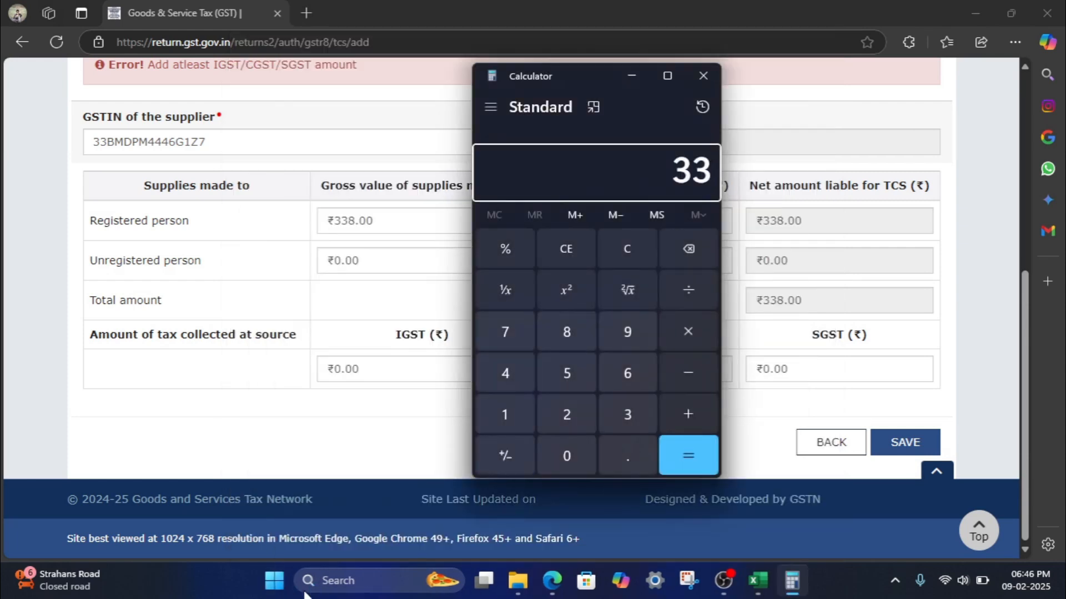
text(8*0.)
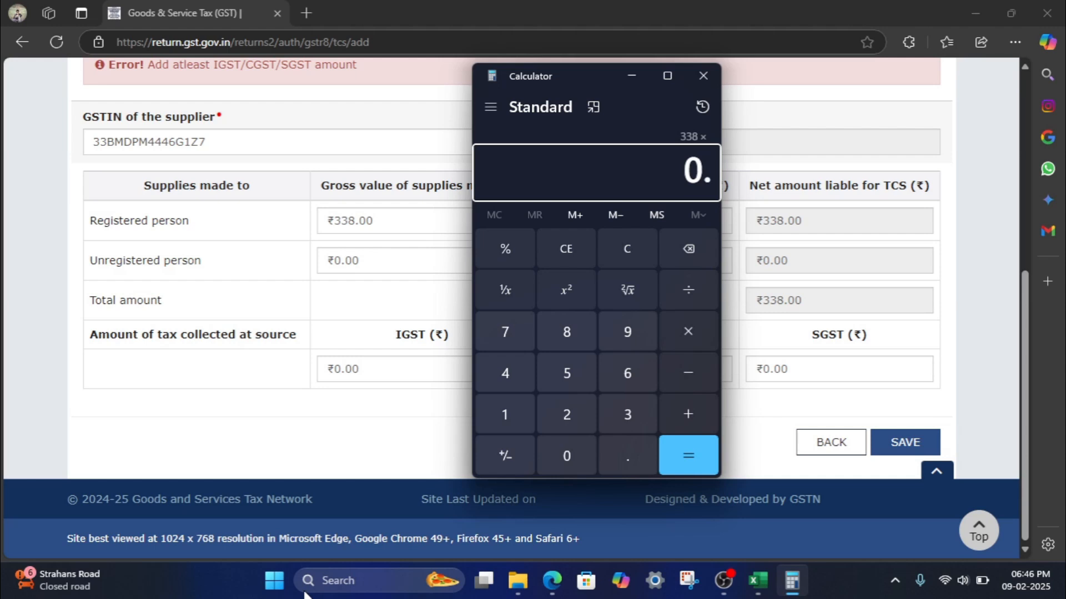
text(5)
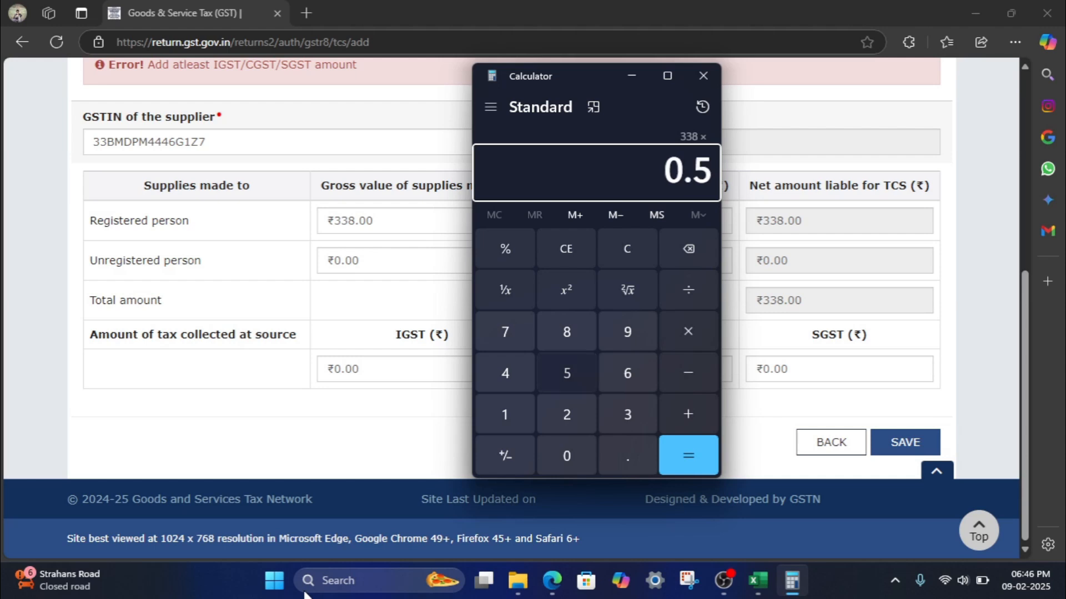
key(shift+5)
key(Return)
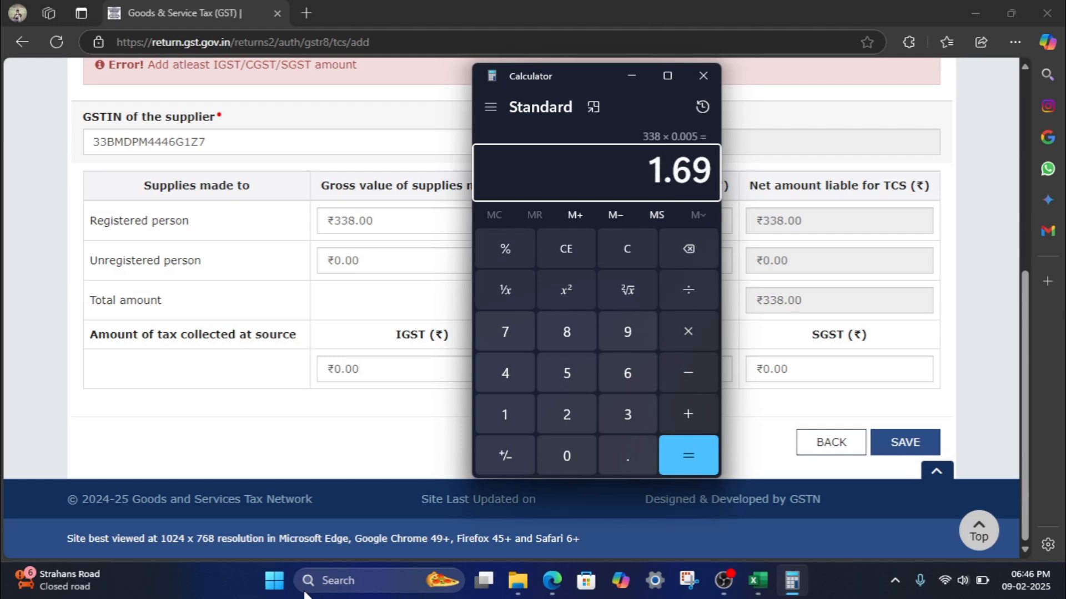
- Enter ₹1.69 as both the CGST and SGST amounts on the TCS form
click(434, 437)
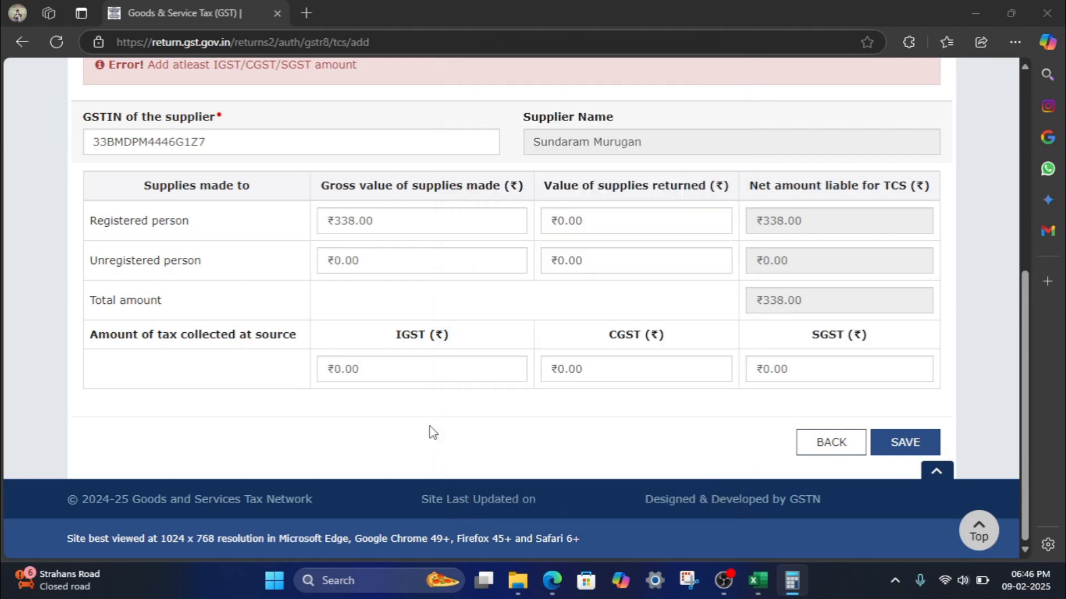
click(567, 364)
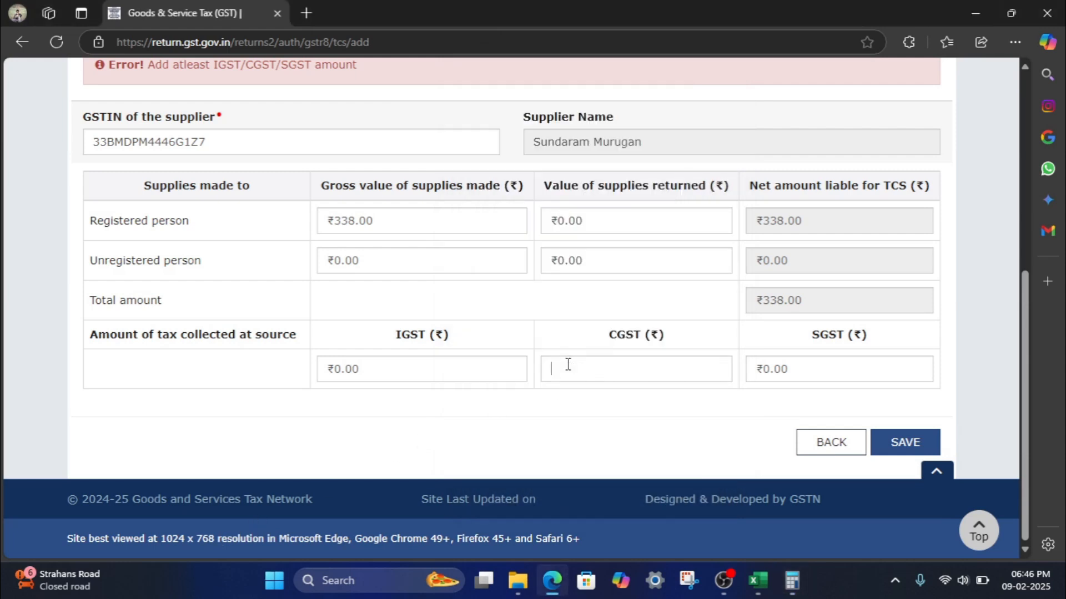
text(1.69)
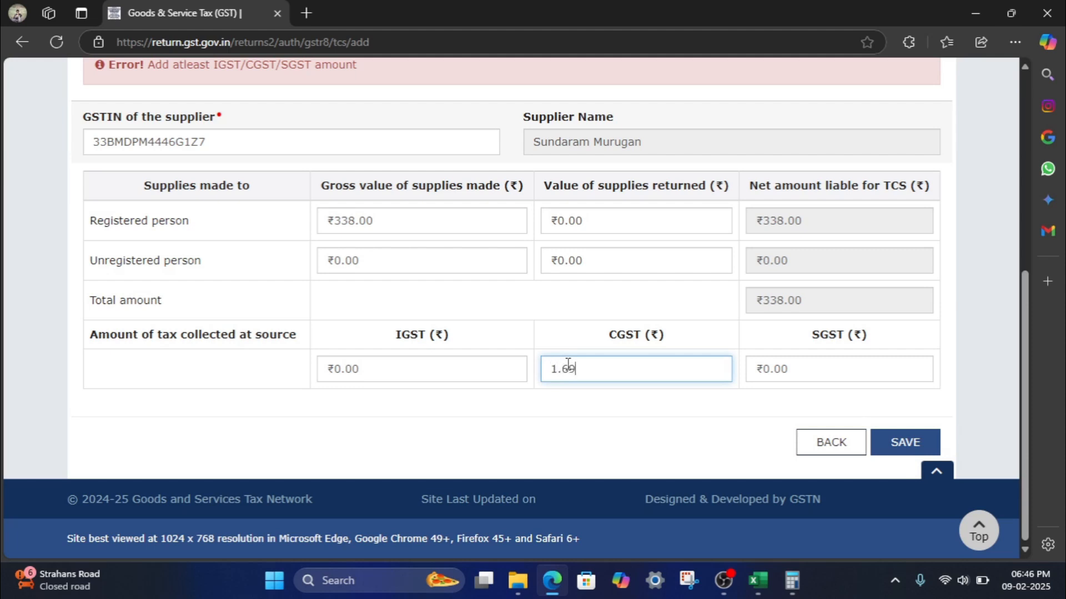
click(828, 365)
text(1)
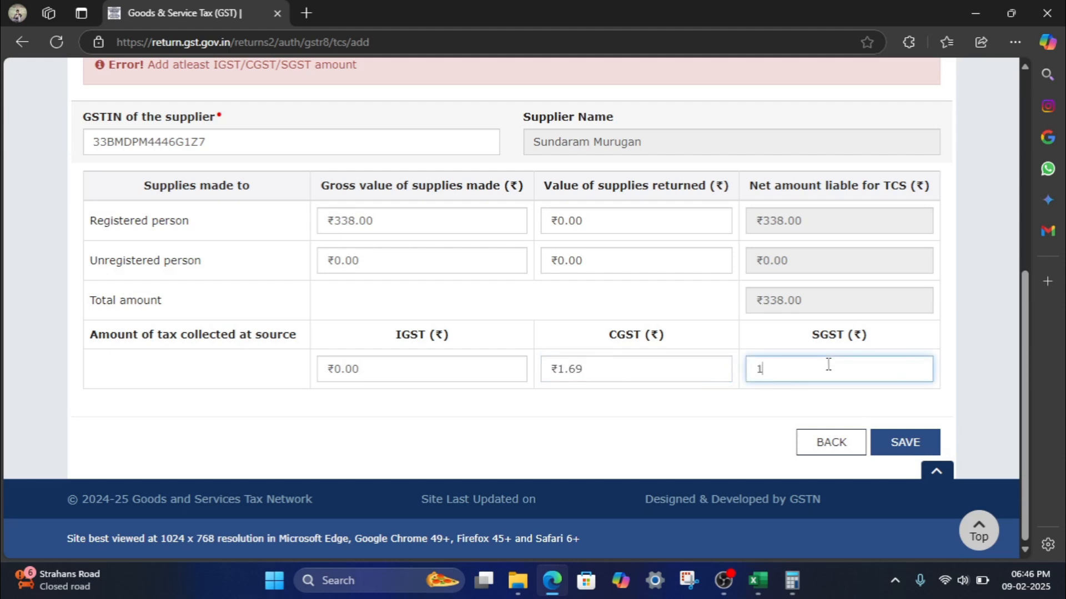
text(.69)
click(731, 462)
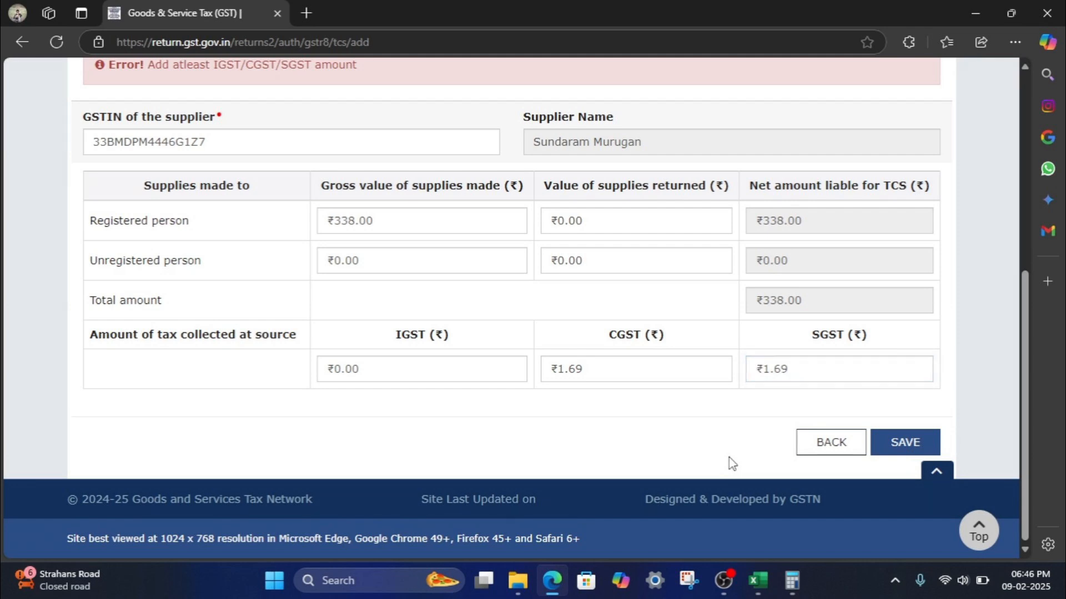
- Save the supplier's TCS record and return to the GSTR-8 dashboard
click(898, 448)
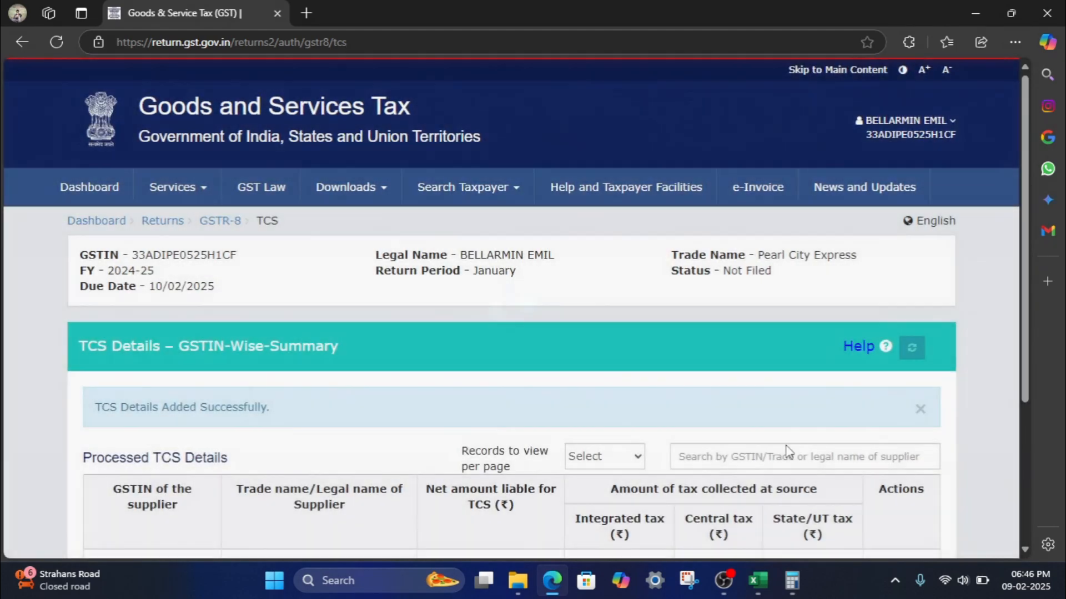
scroll(700, 407, down, 3)
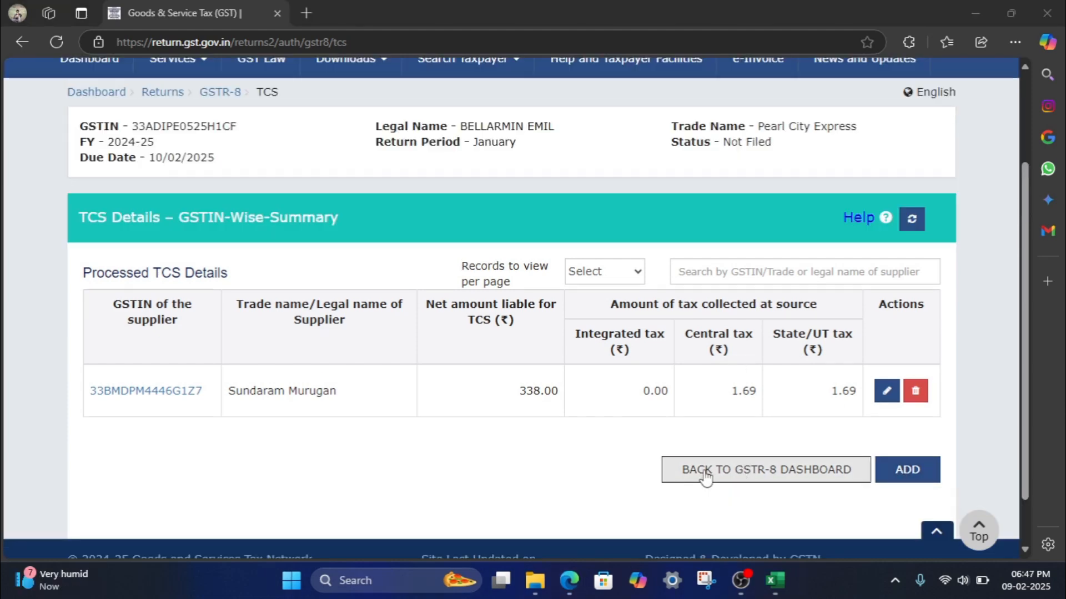
click(723, 475)
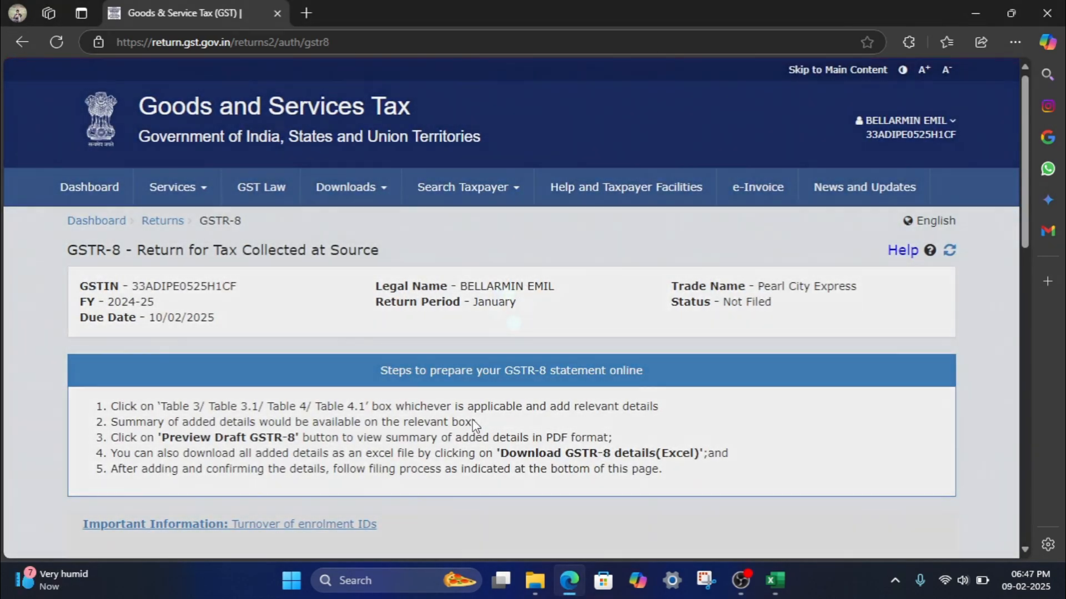
- Compute the GSTR-8 tax, interest and late fee liability
scroll(472, 419, down, 4)
scroll(473, 425, down, 5)
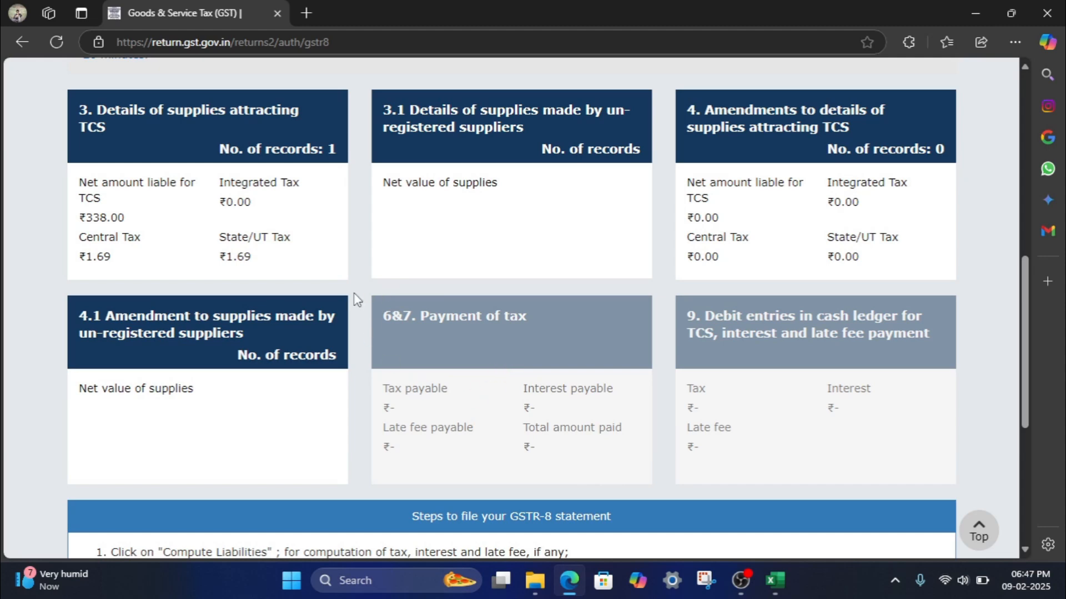
scroll(357, 300, down, 3)
scroll(358, 300, down, 3)
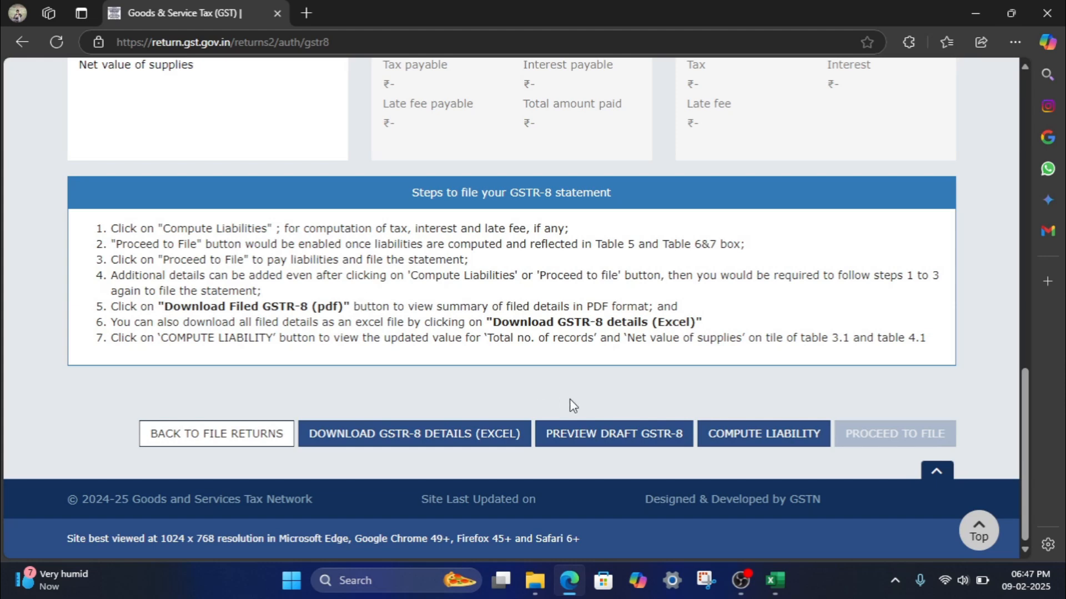
click(743, 434)
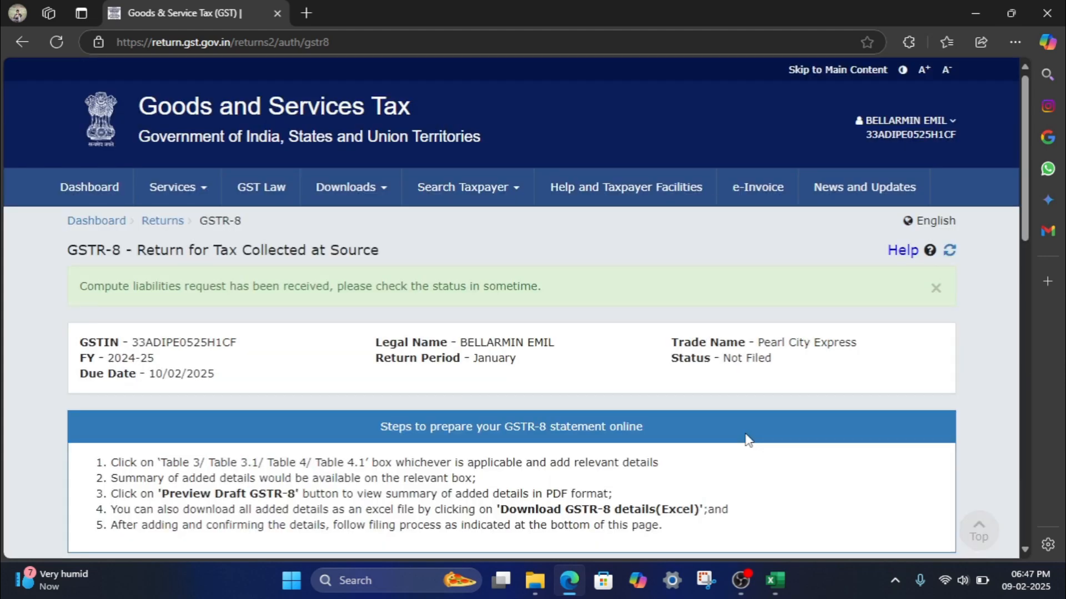
- Download the draft GSTR-8 preview PDF and return to the top of the page
scroll(746, 440, down, 8)
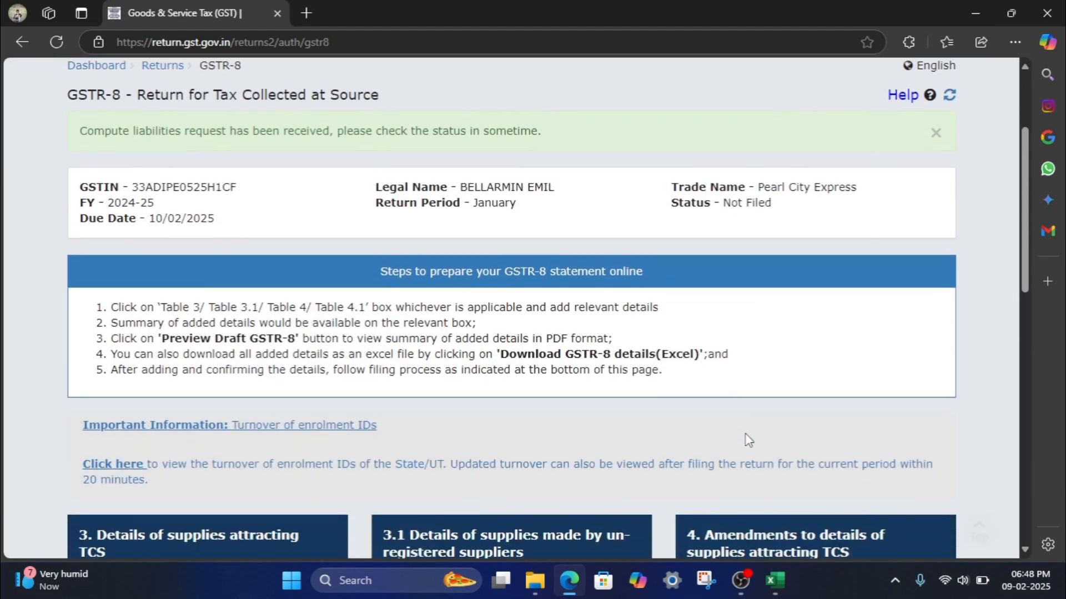
scroll(745, 433, down, 8)
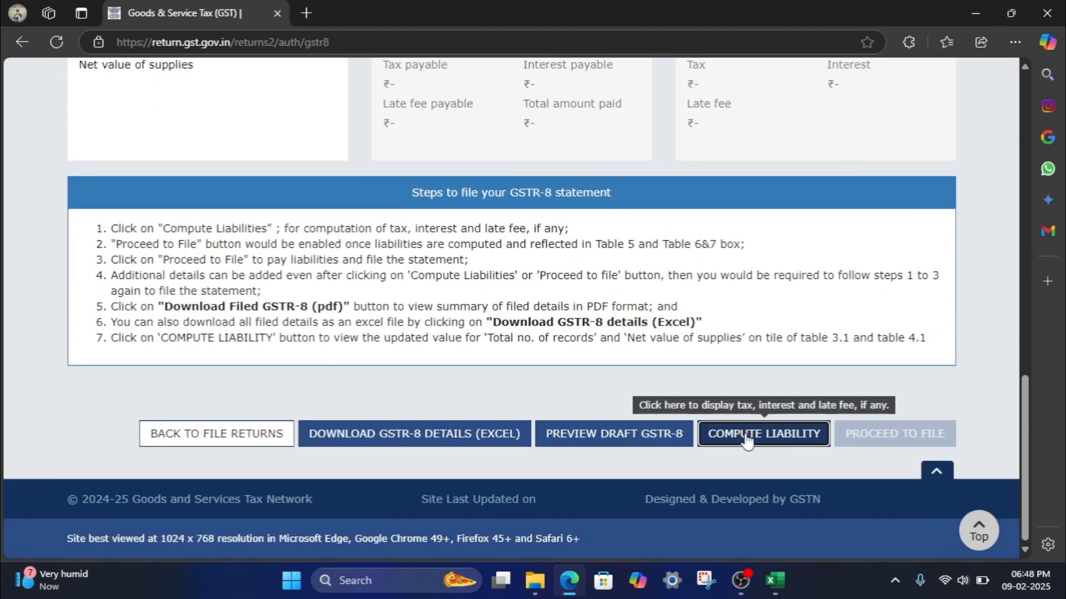
click(631, 448)
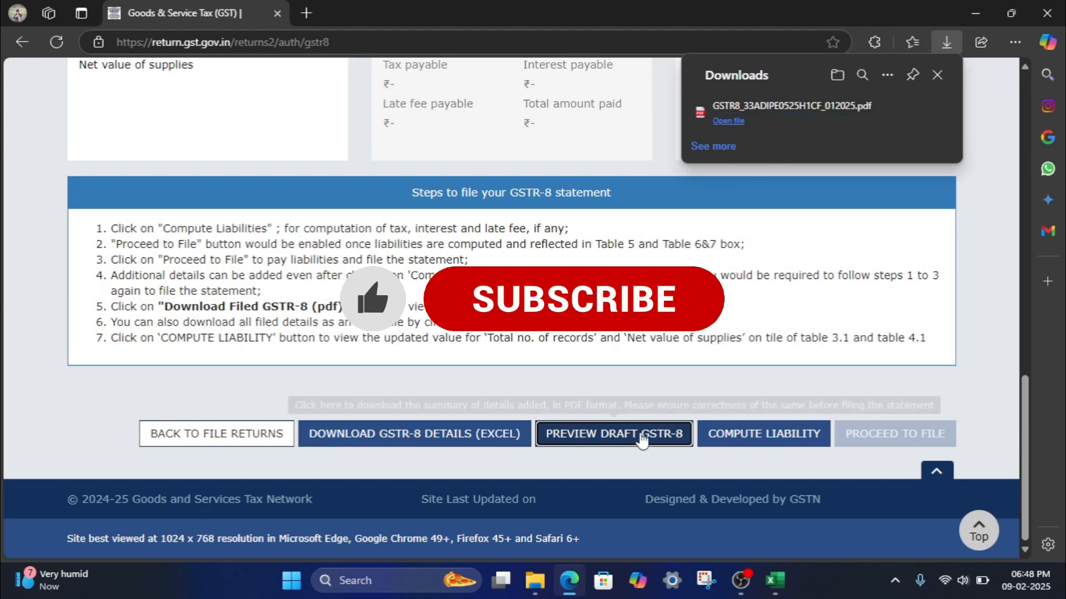
scroll(691, 267, up, 2)
scroll(691, 266, up, 5)
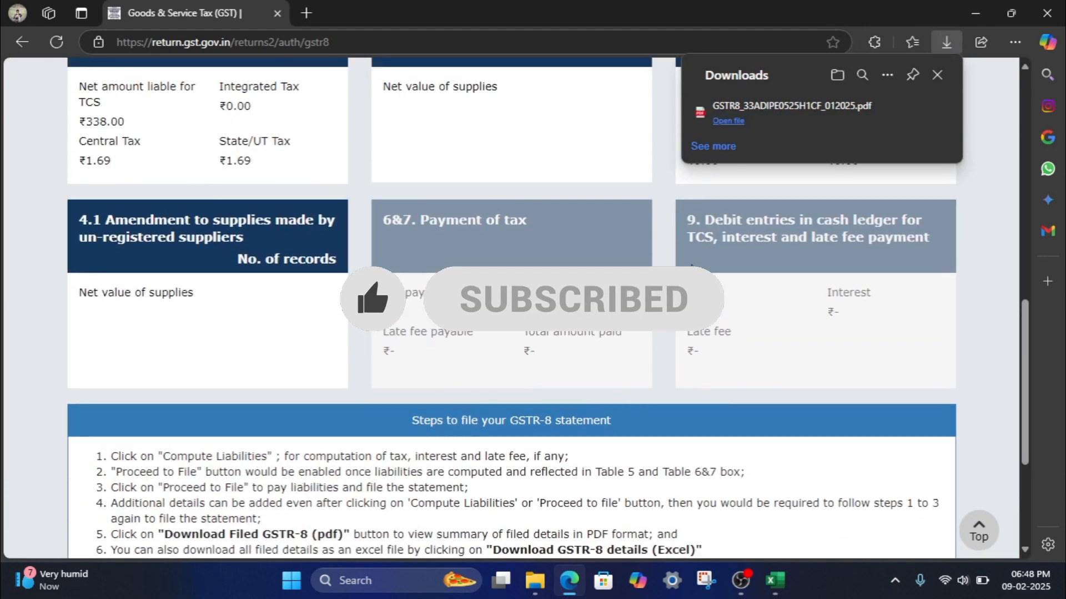
scroll(694, 272, up, 3)
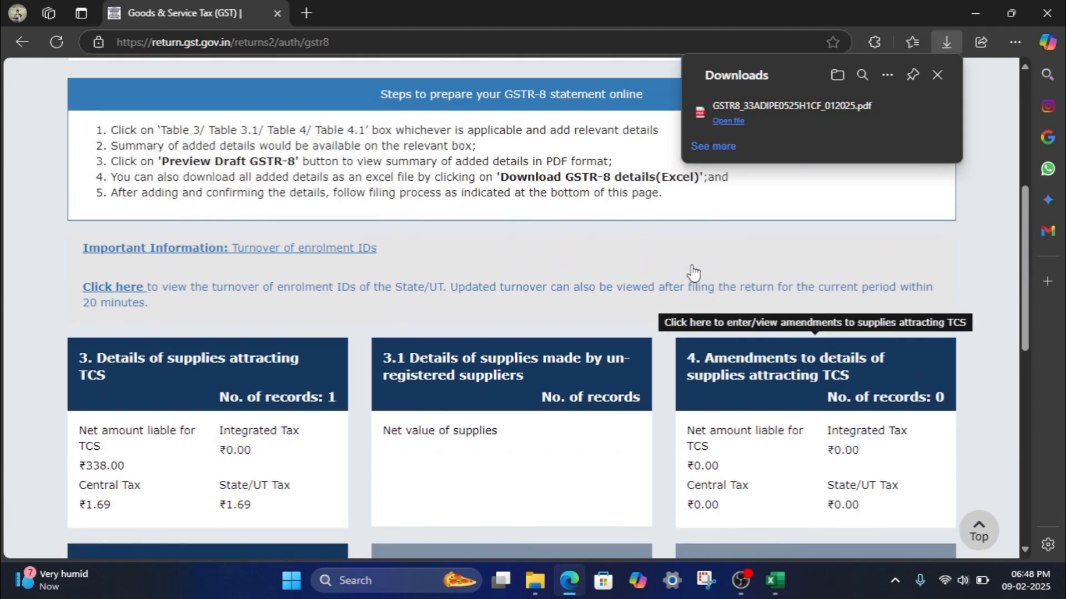
scroll(693, 272, up, 3)
scroll(694, 271, up, 3)
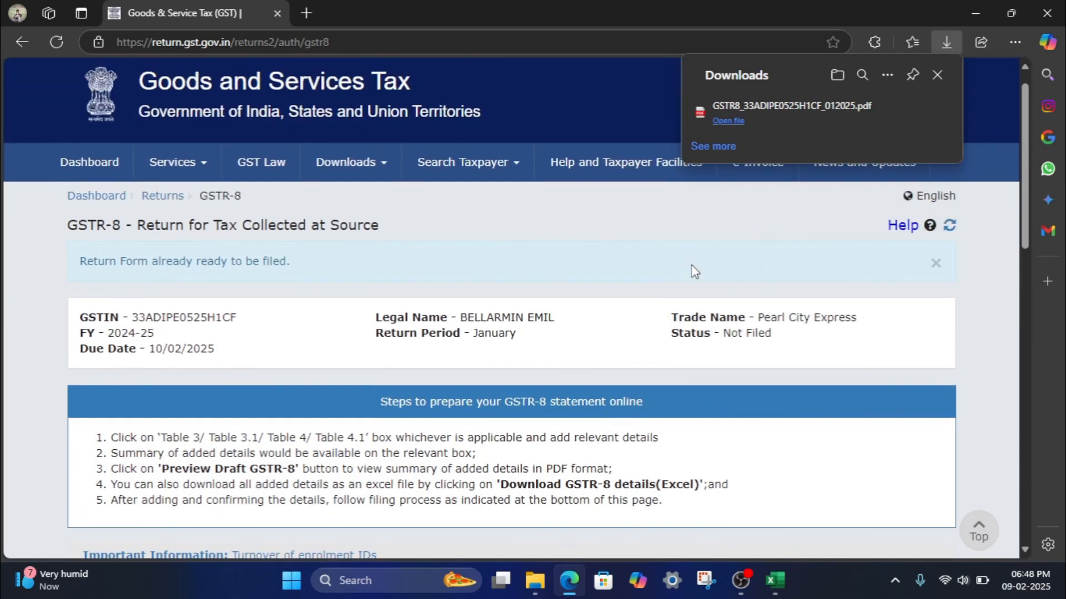
- Search January 2024-25 returns again and reopen the GSTR-8 to see ₹4.00 payable
click(164, 198)
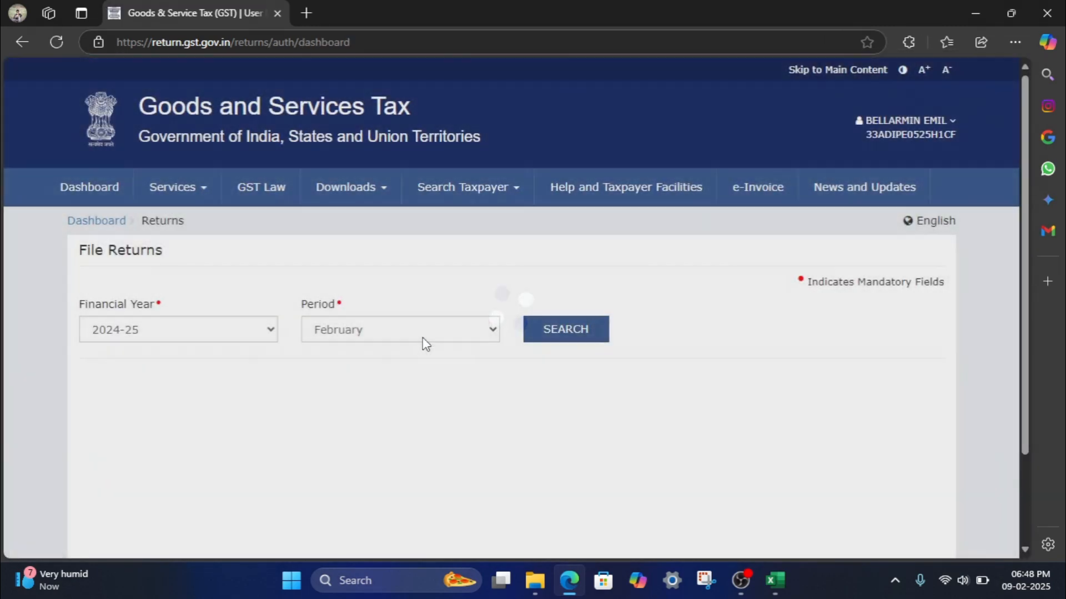
click(424, 342)
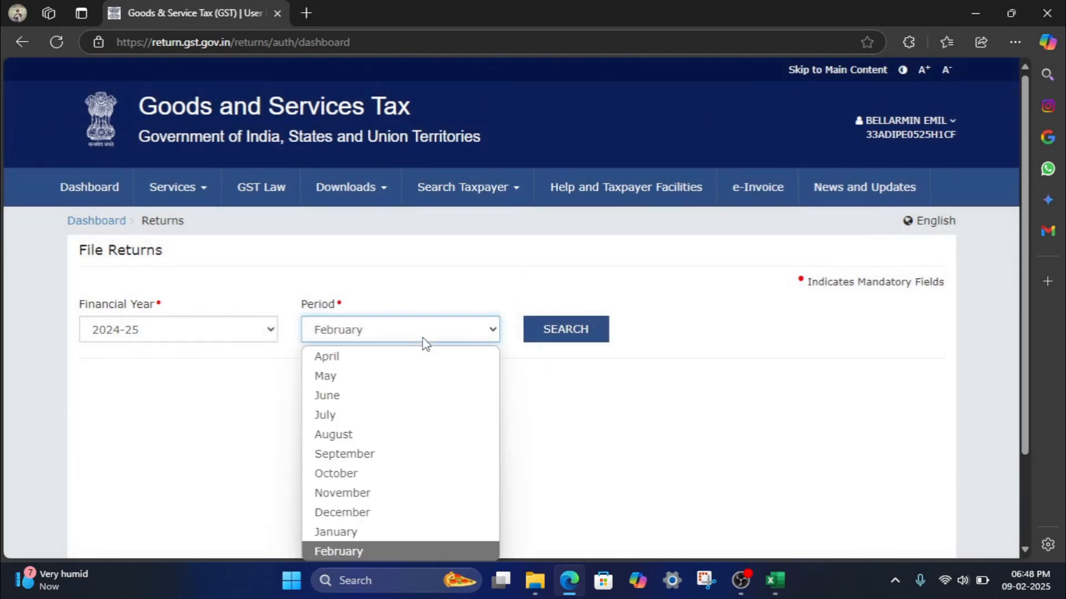
click(343, 533)
click(590, 337)
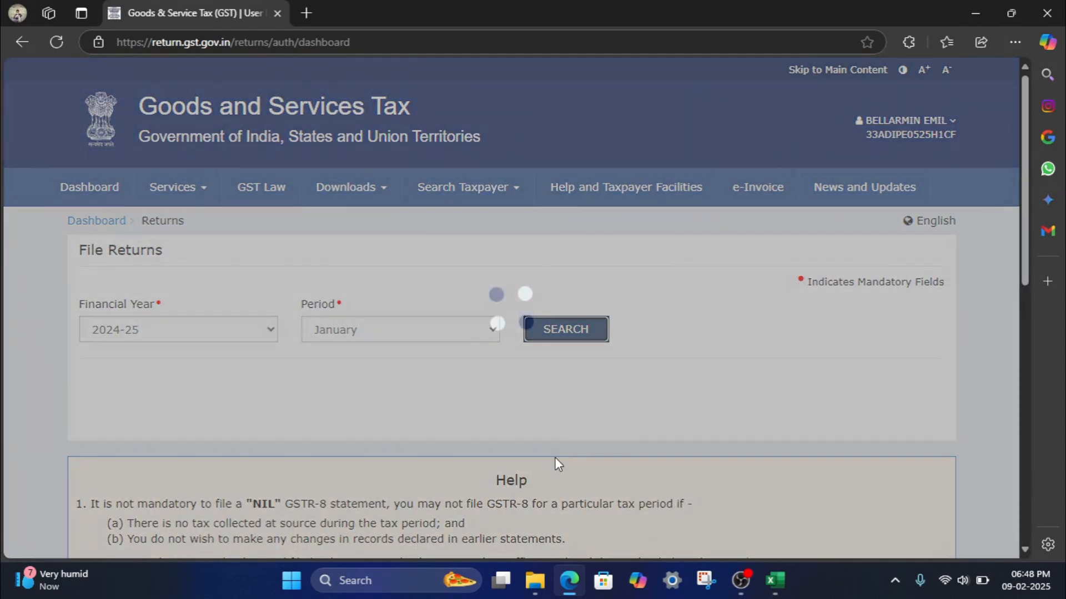
scroll(554, 458, down, 7)
scroll(554, 458, down, 2)
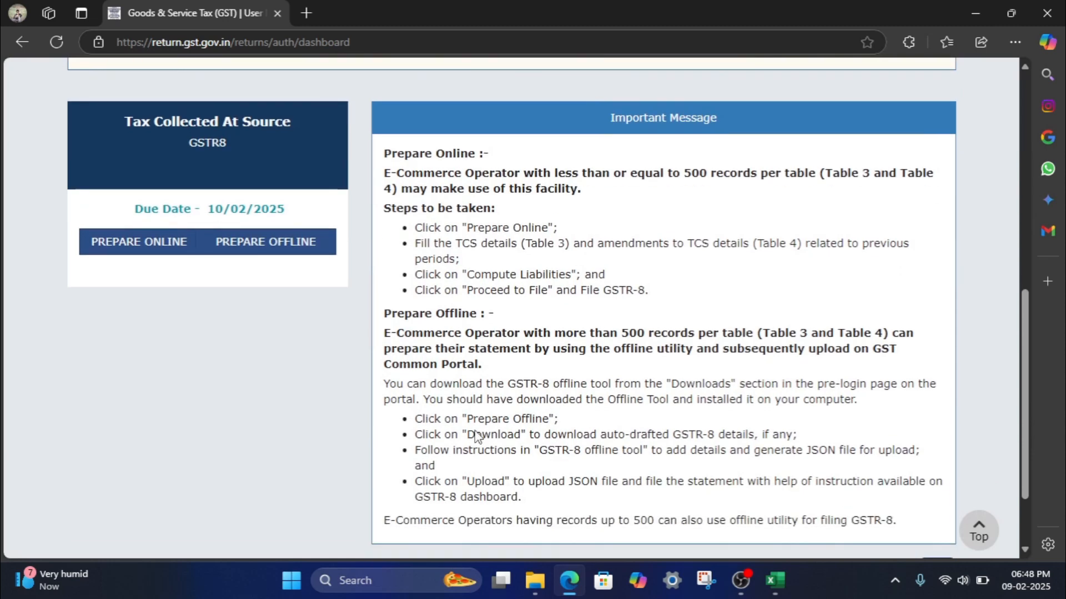
click(148, 242)
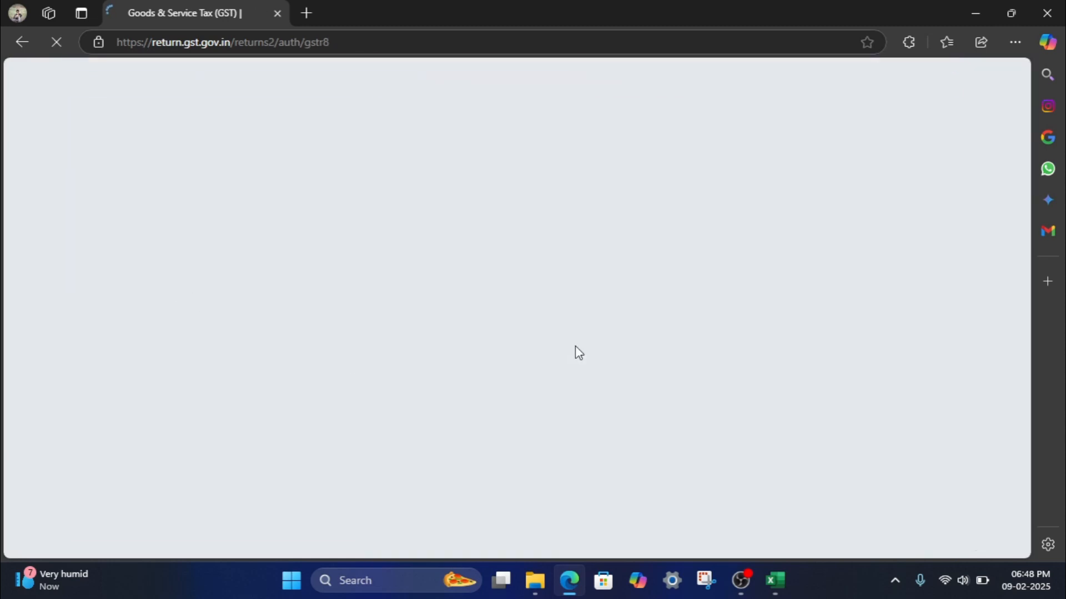
scroll(701, 477, down, 15)
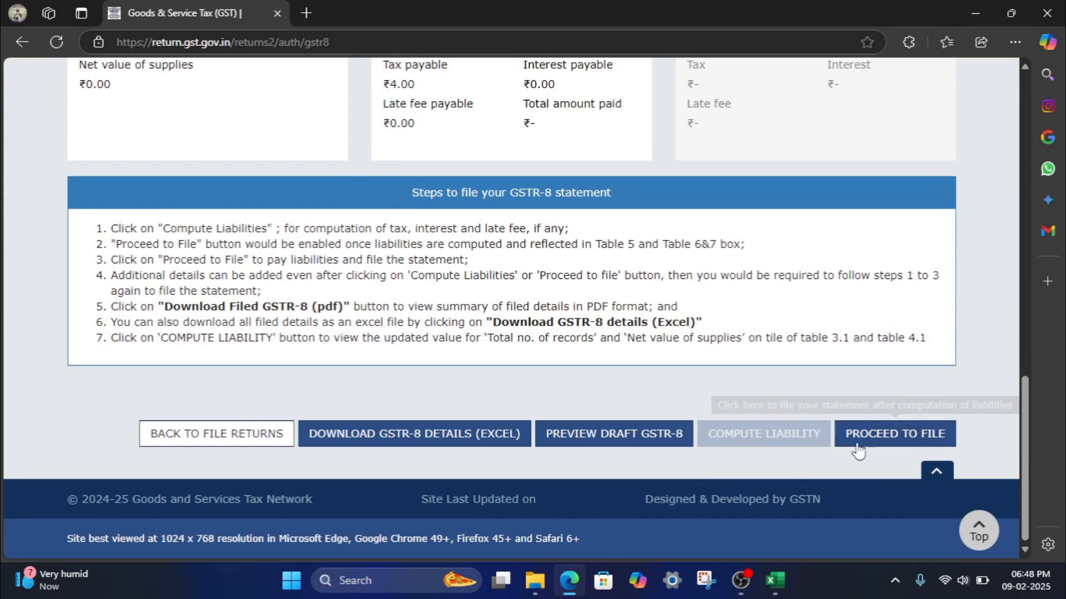
- Review the GSTR-8 summary (₹4.00 tax payable) and proceed to payment and filing
scroll(507, 298, up, 3)
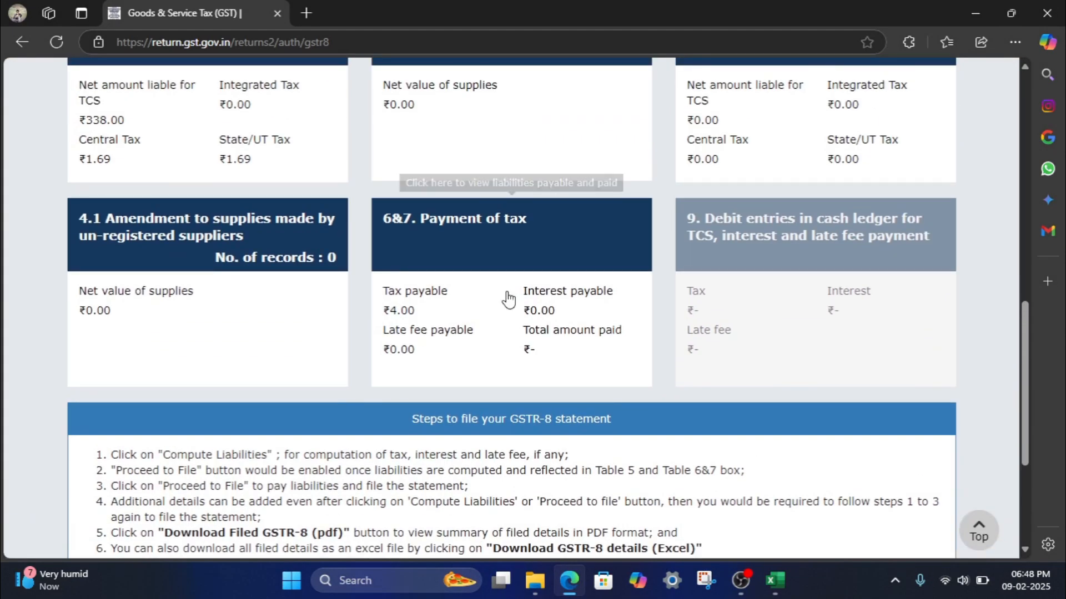
scroll(507, 297, up, 2)
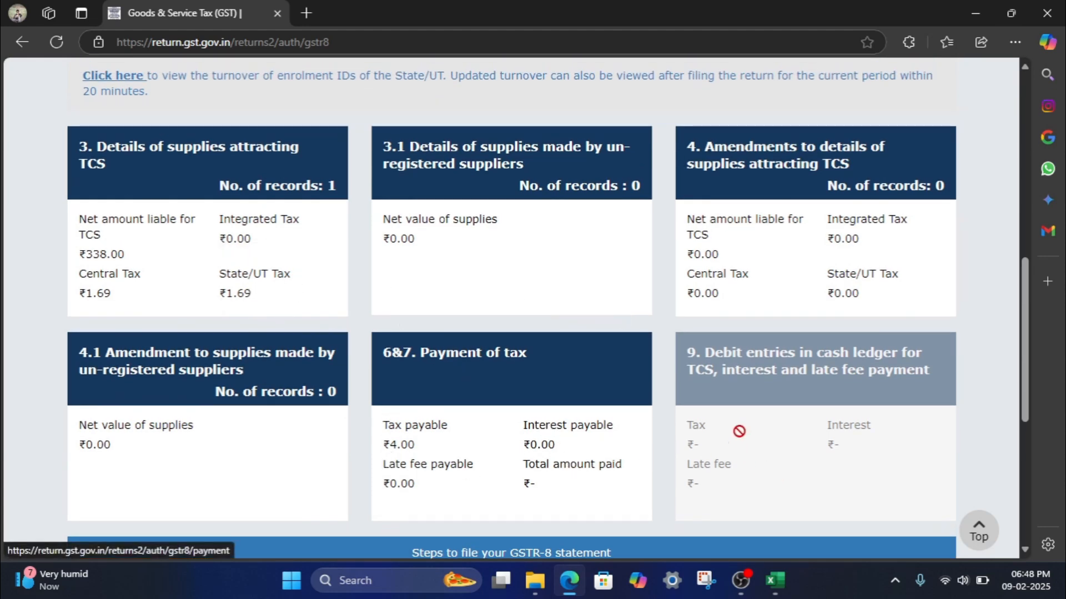
scroll(739, 406, down, 5)
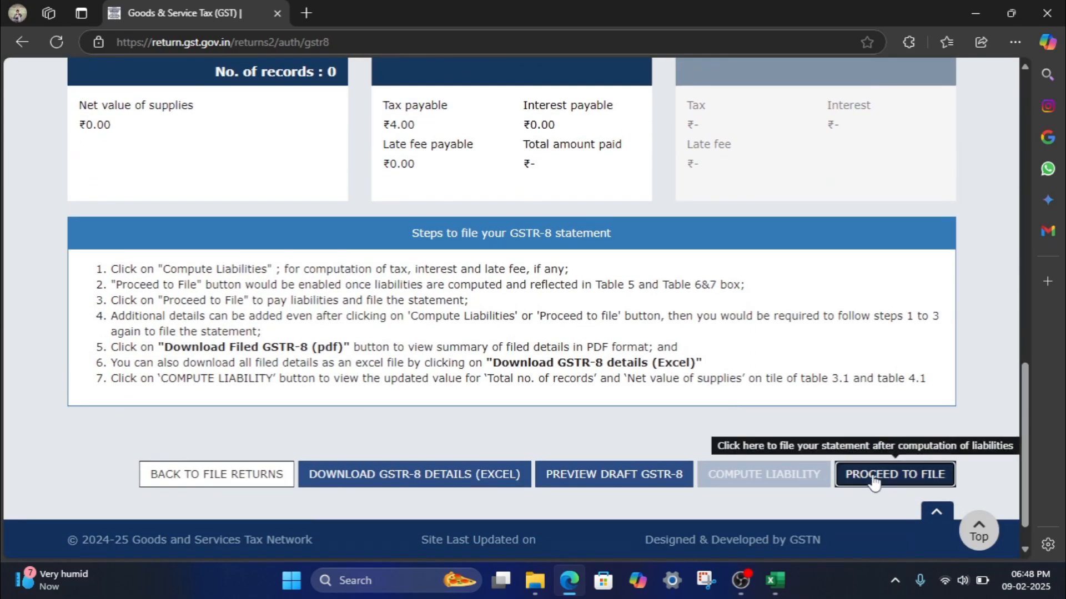
click(871, 469)
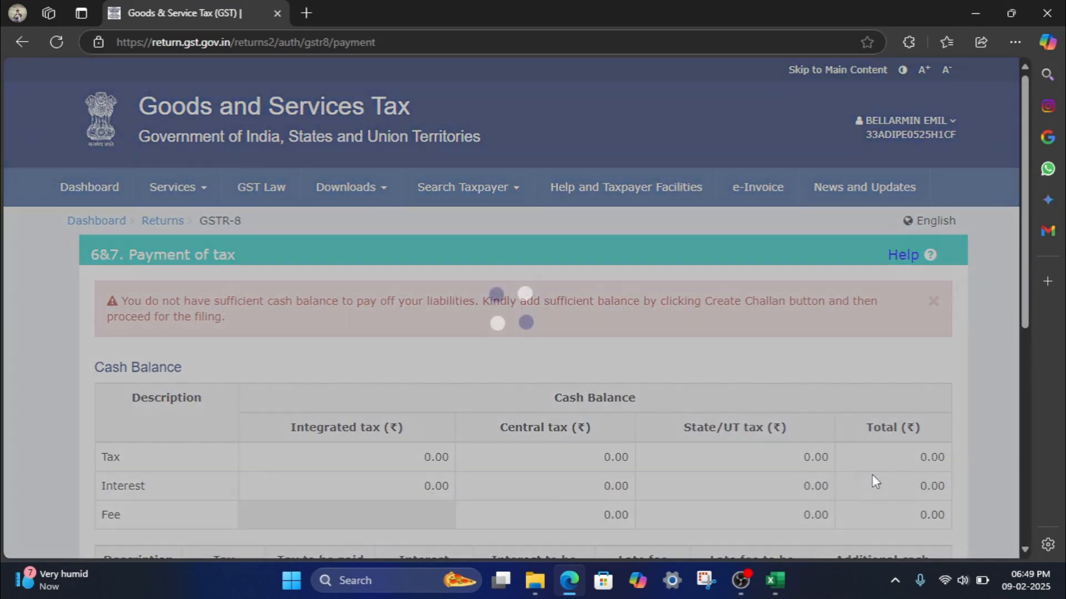
- Create an E-Payment challan for ₹4 (₹2 CGST, ₹2 SGST) and generate it
scroll(687, 422, down, 3)
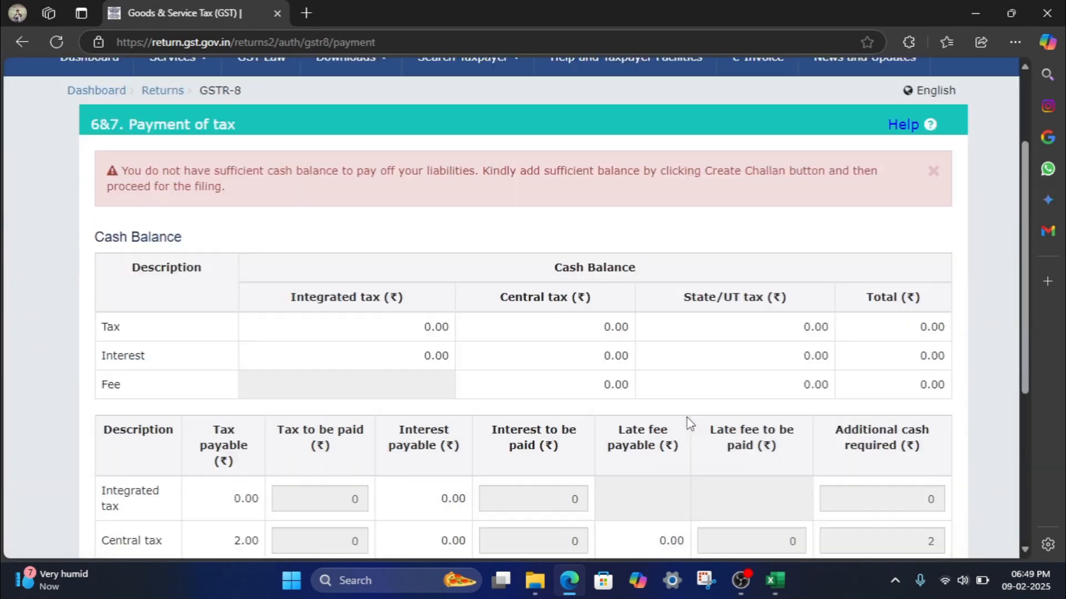
scroll(687, 423, down, 3)
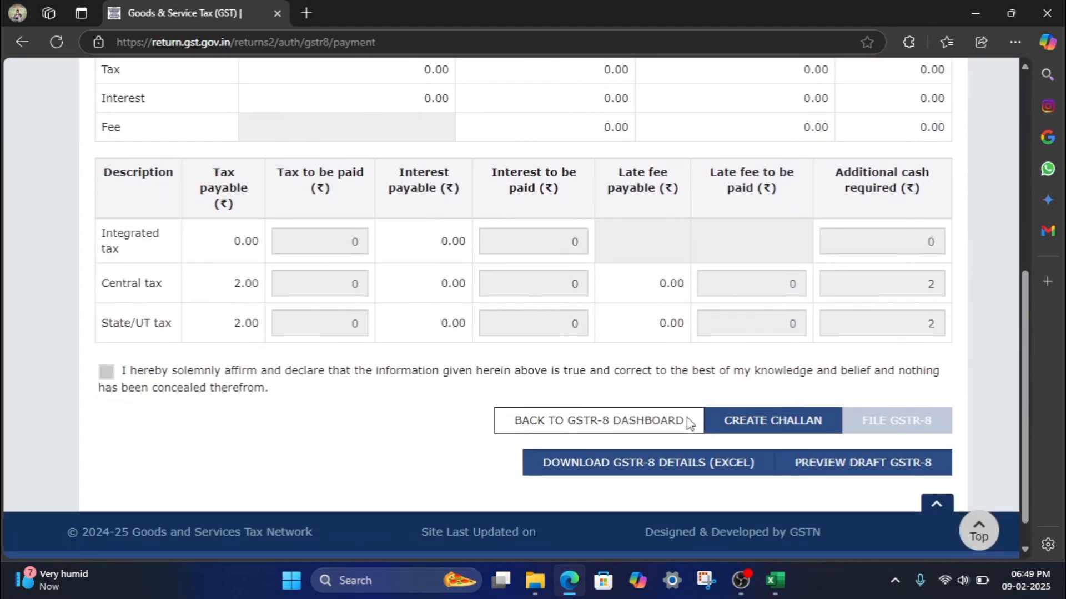
scroll(687, 423, down, 1)
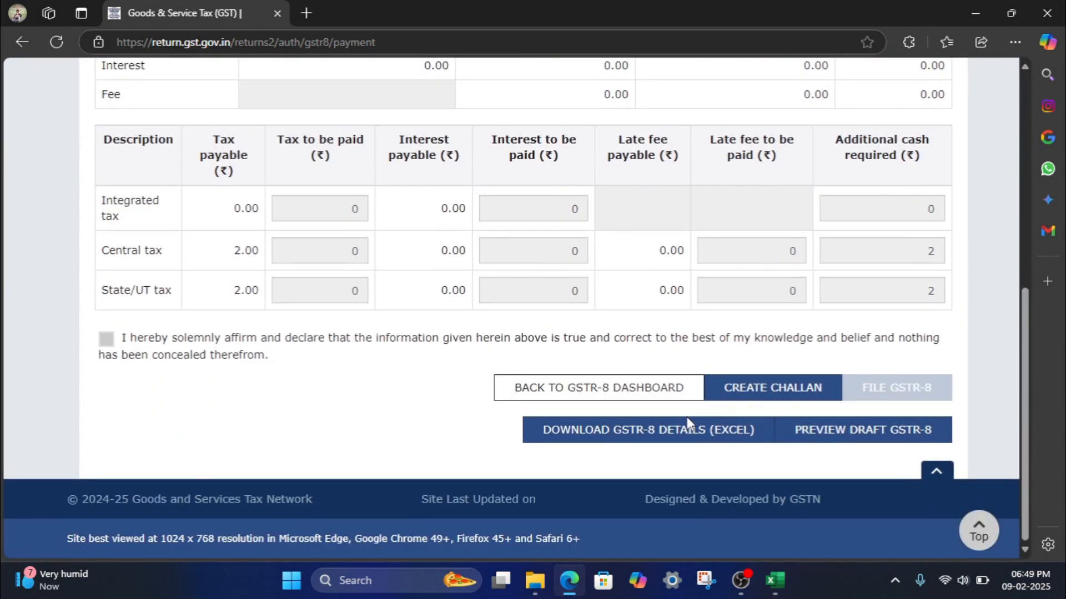
click(774, 399)
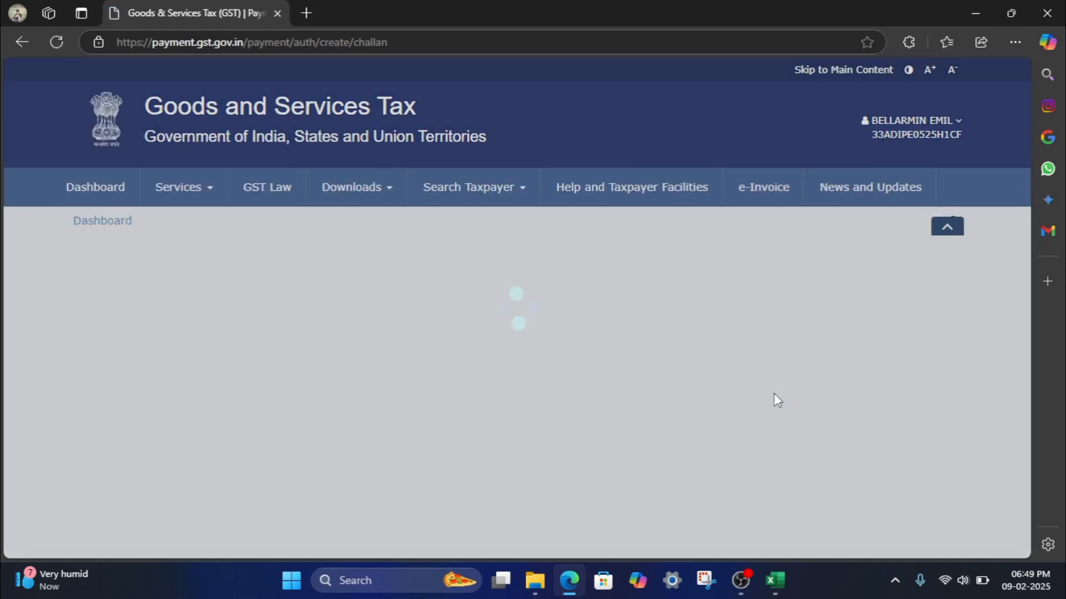
scroll(594, 431, down, 6)
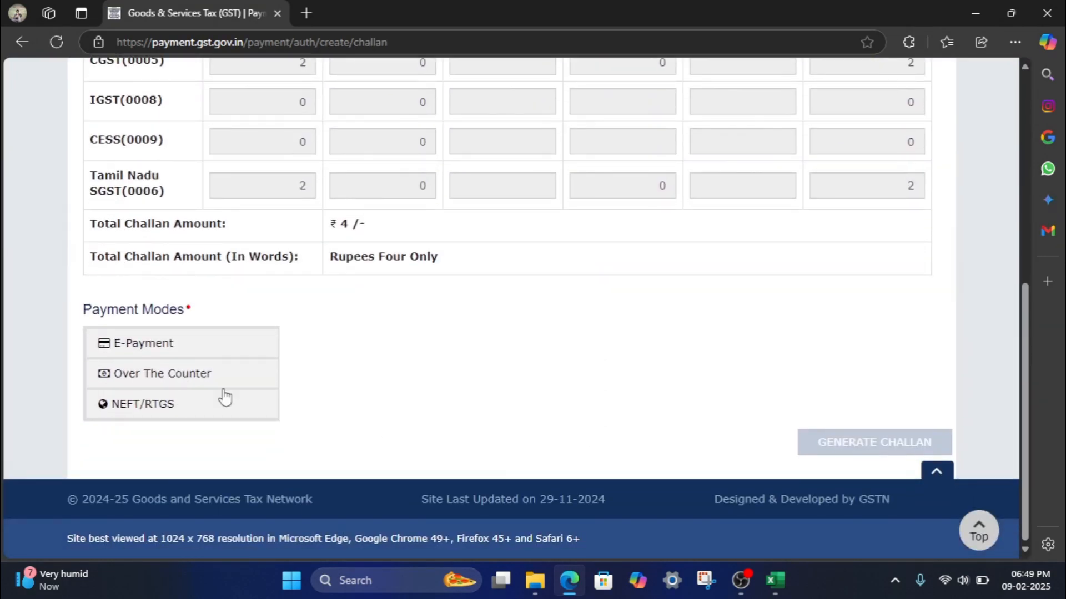
click(174, 351)
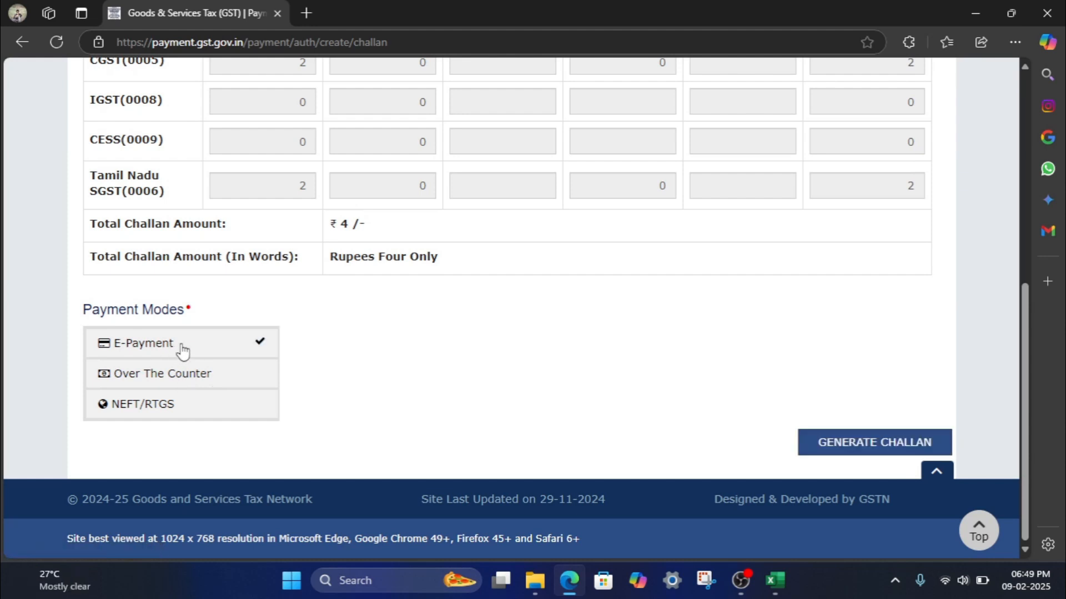
click(875, 452)
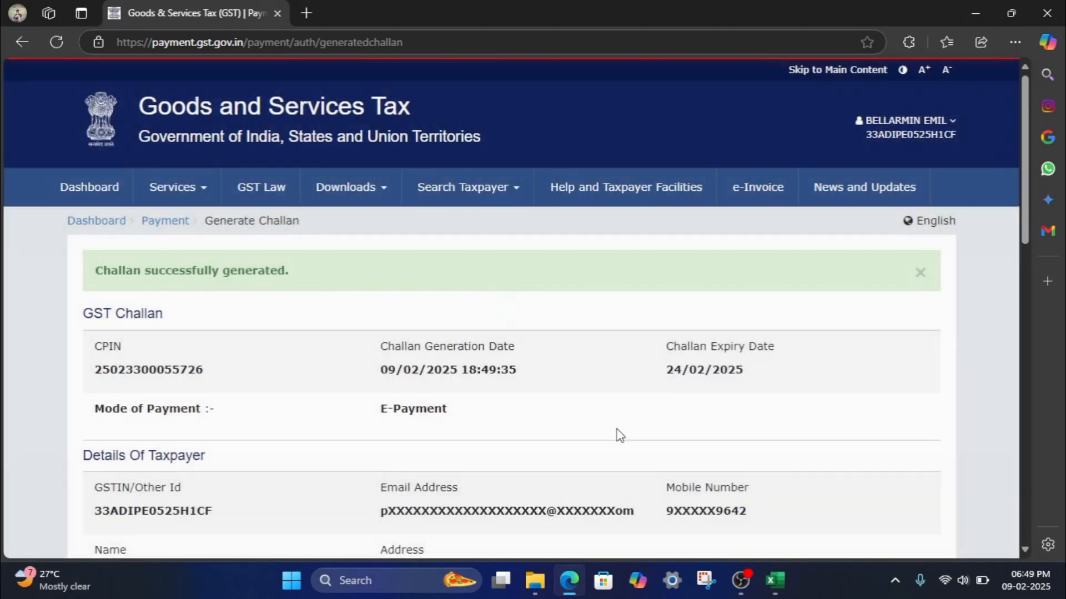
- Pay the ₹4 challan by BHIM UPI through HDFC Bank, accepting the terms
scroll(617, 430, down, 8)
scroll(617, 433, down, 7)
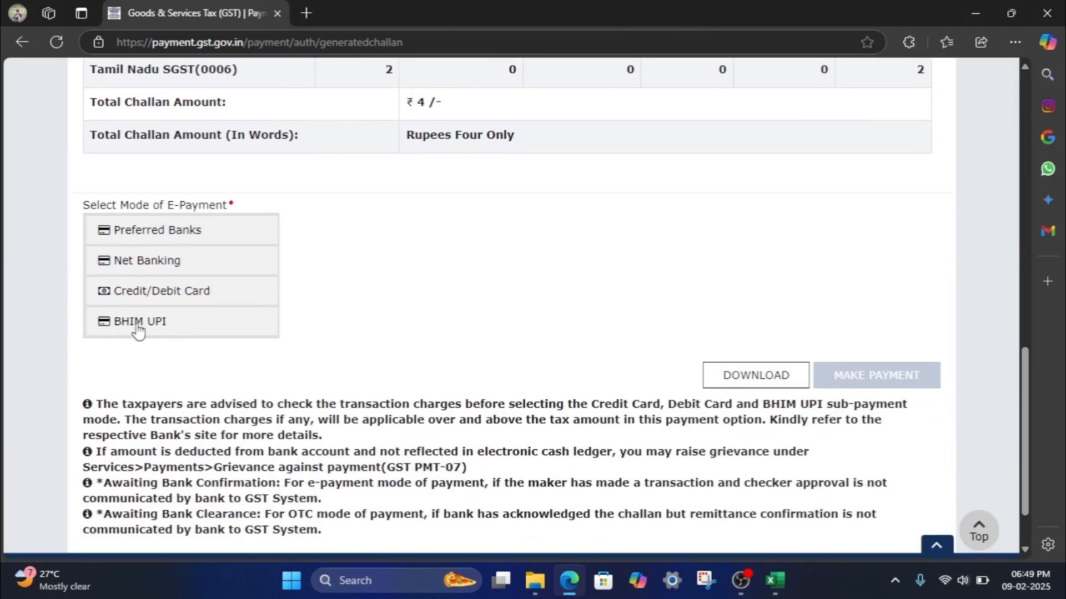
click(137, 328)
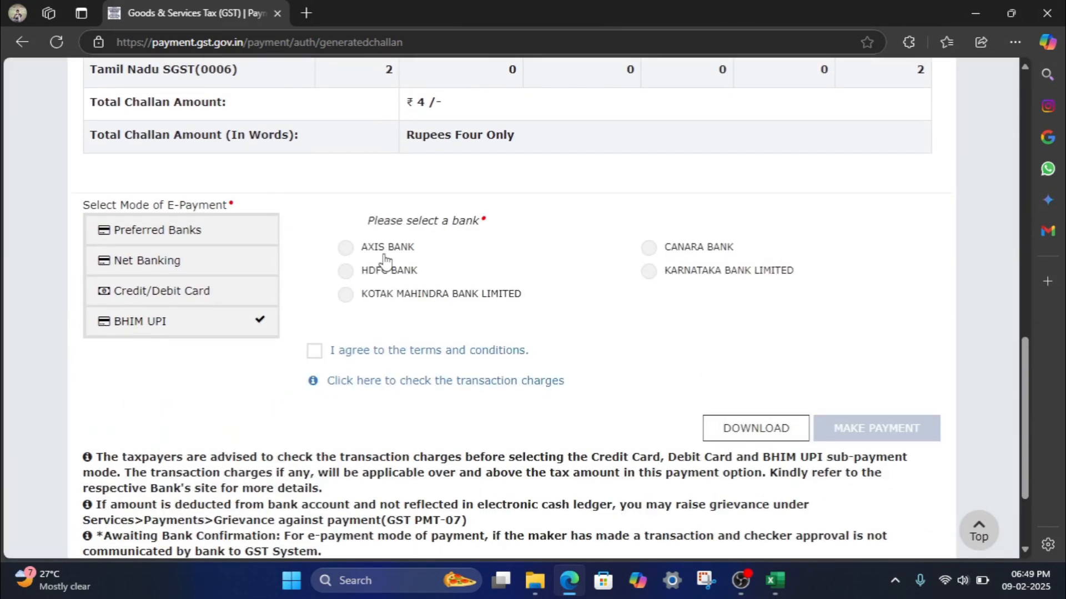
click(345, 272)
click(314, 351)
click(856, 428)
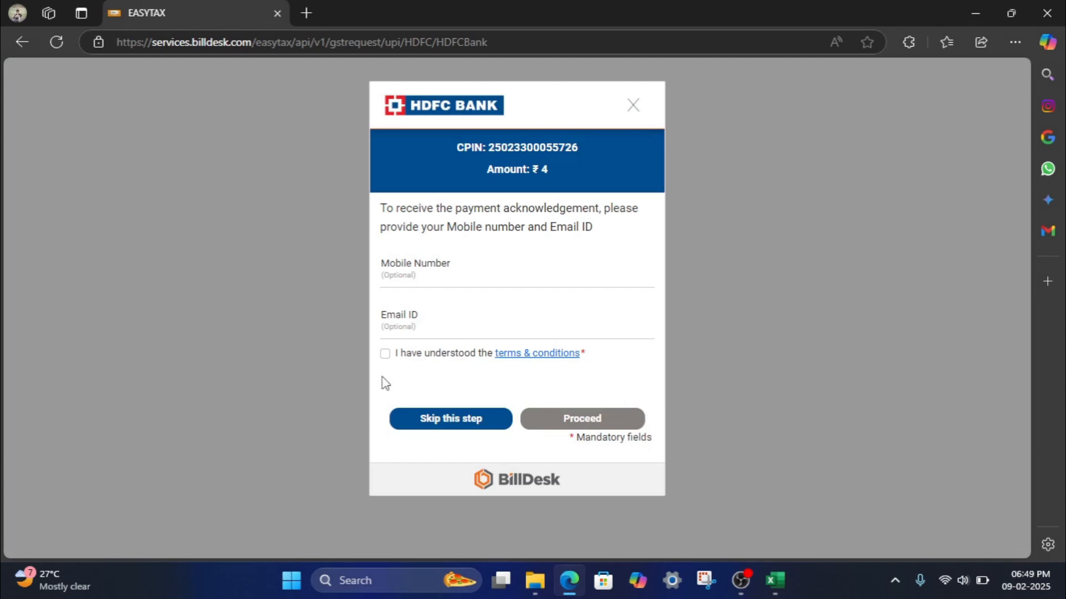
- Accept BillDesk's terms, skip the contact details step, and pay ₹4 via the UPI QR code
click(385, 355)
click(448, 419)
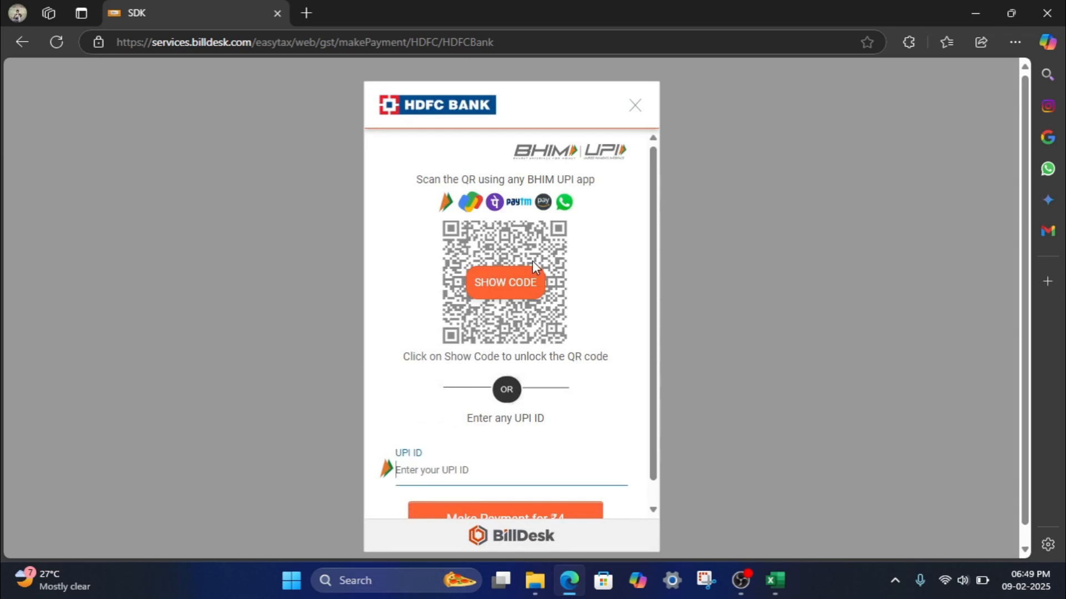
click(511, 275)
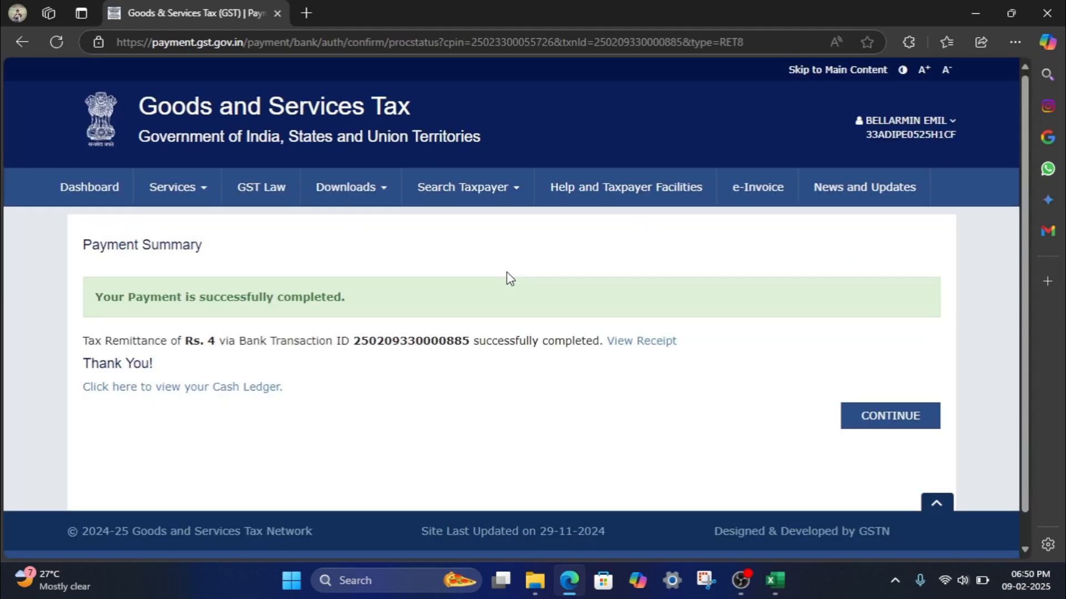
- Return to GSTR-8 Payment of tax and check the ₹4.00 cash balance covers CGST and SGST
click(884, 422)
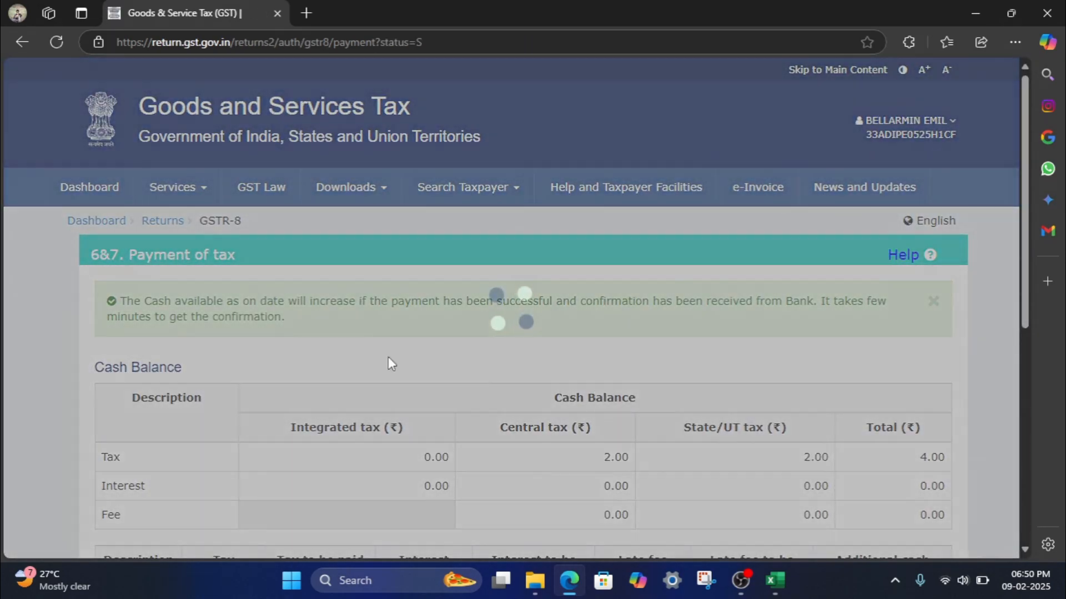
scroll(792, 354, down, 2)
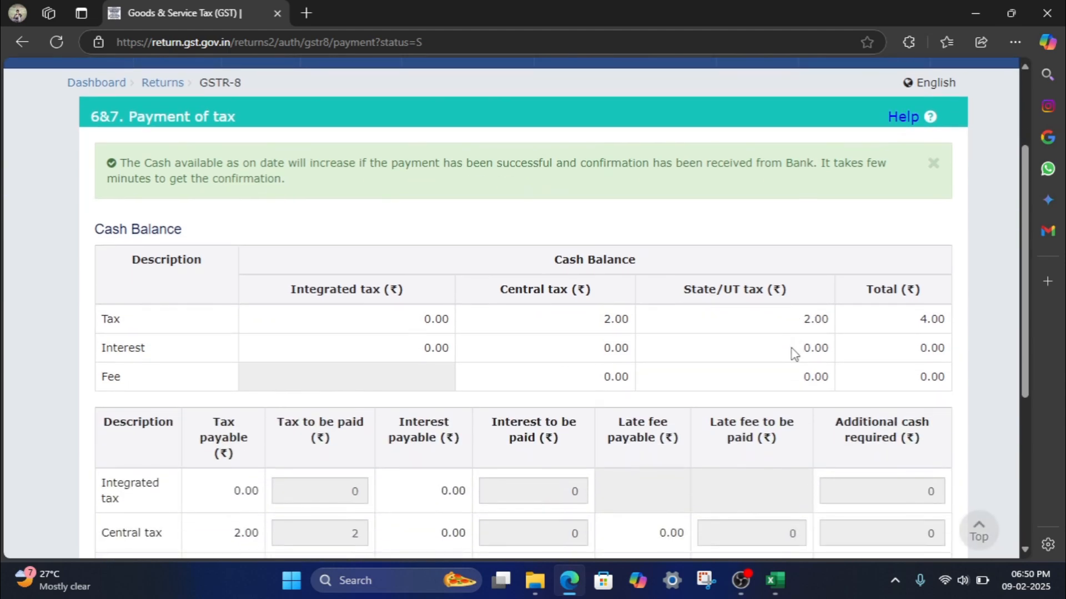
scroll(901, 342, down, 3)
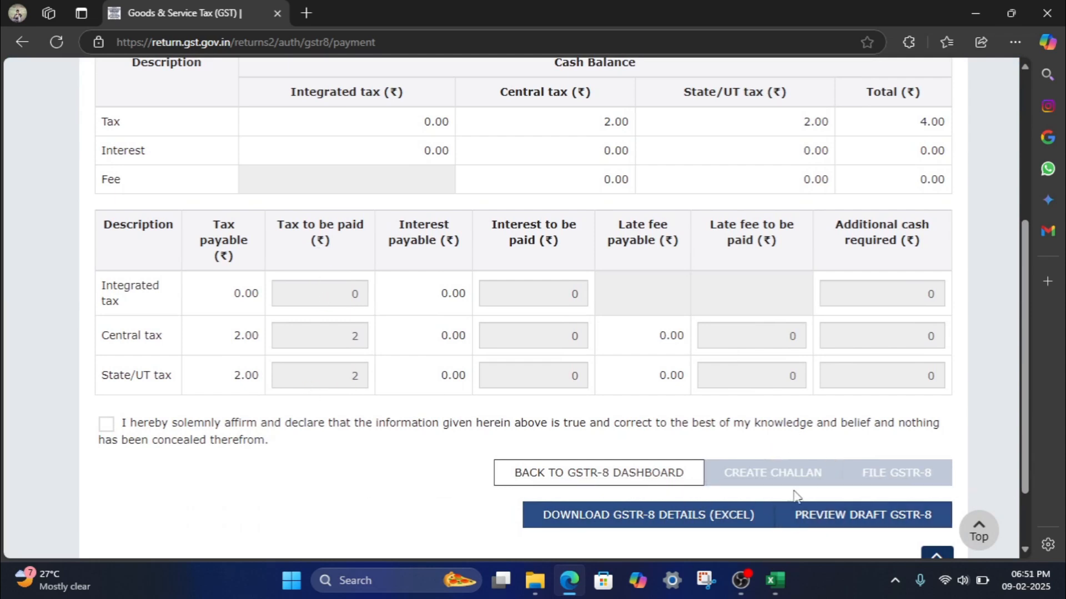
- Affirm the declaration, choose the authorised signatory, file GSTR-8, and confirm the cash ledger offset
click(106, 426)
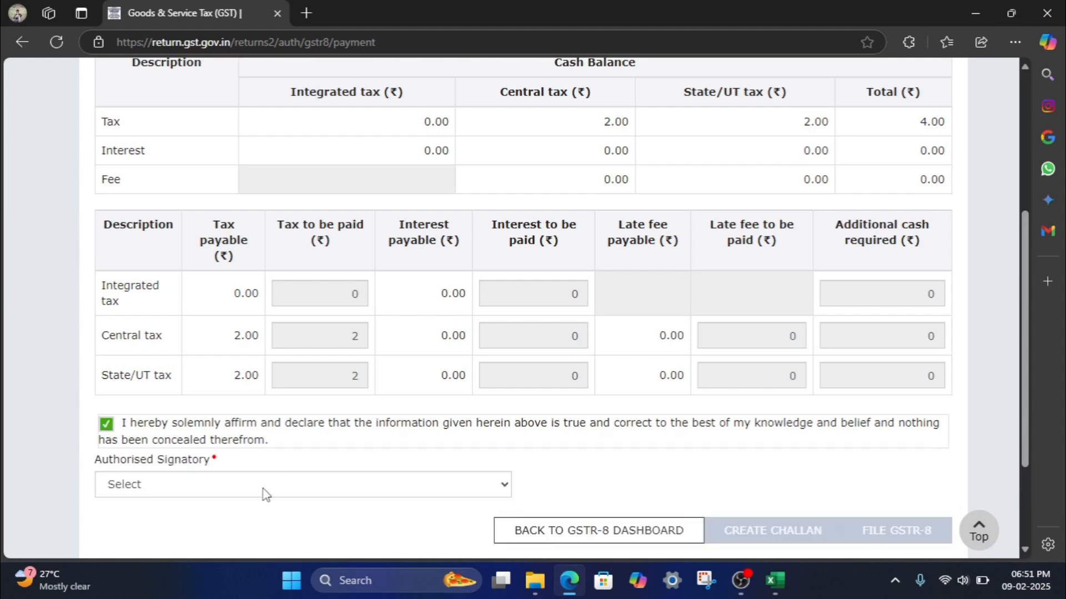
click(265, 493)
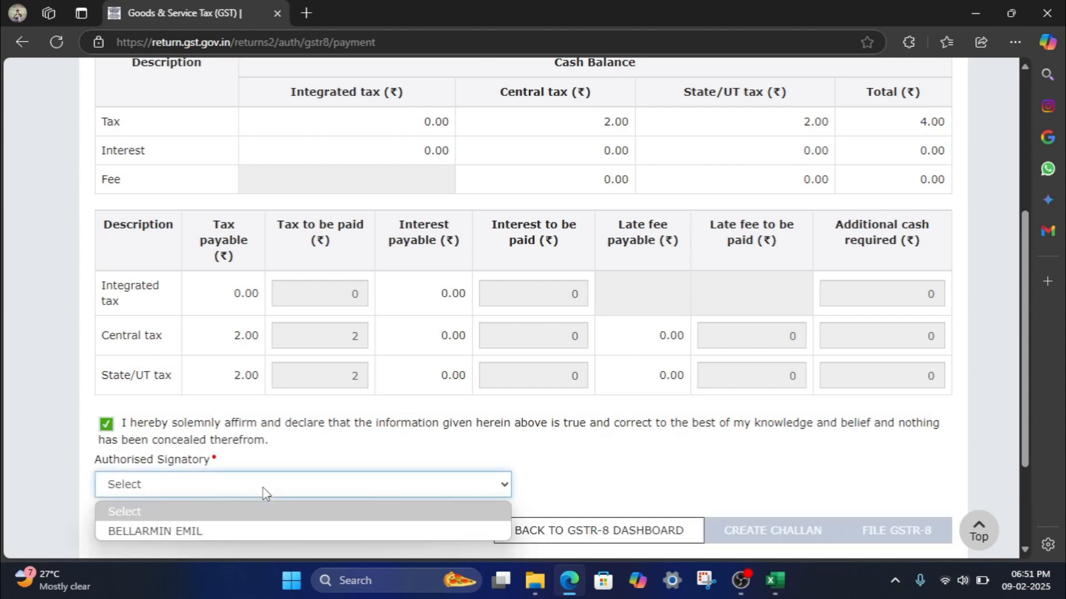
click(251, 534)
scroll(526, 464, down, 3)
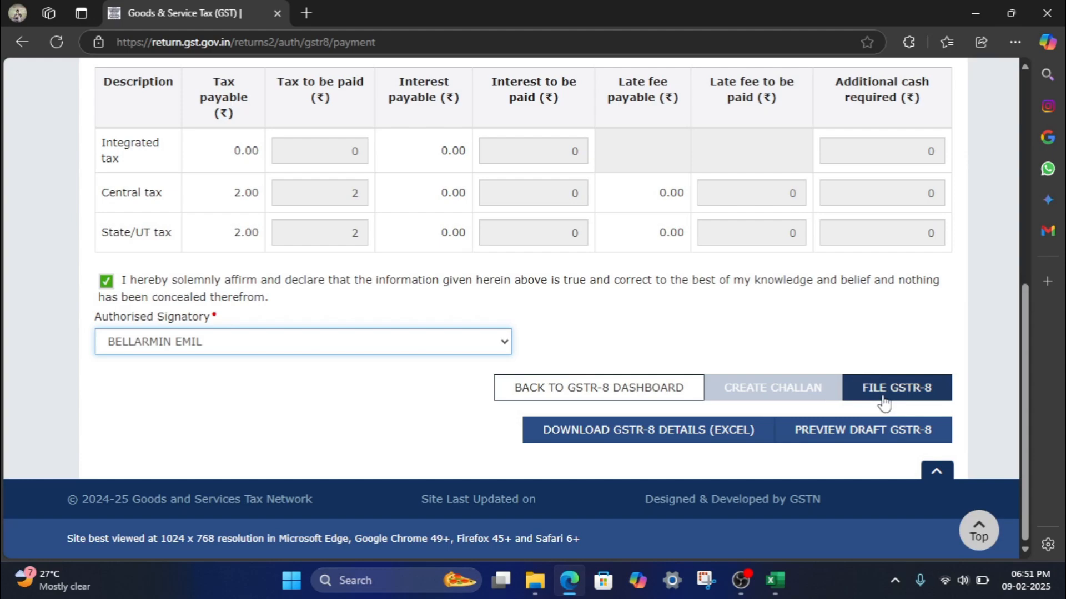
click(882, 395)
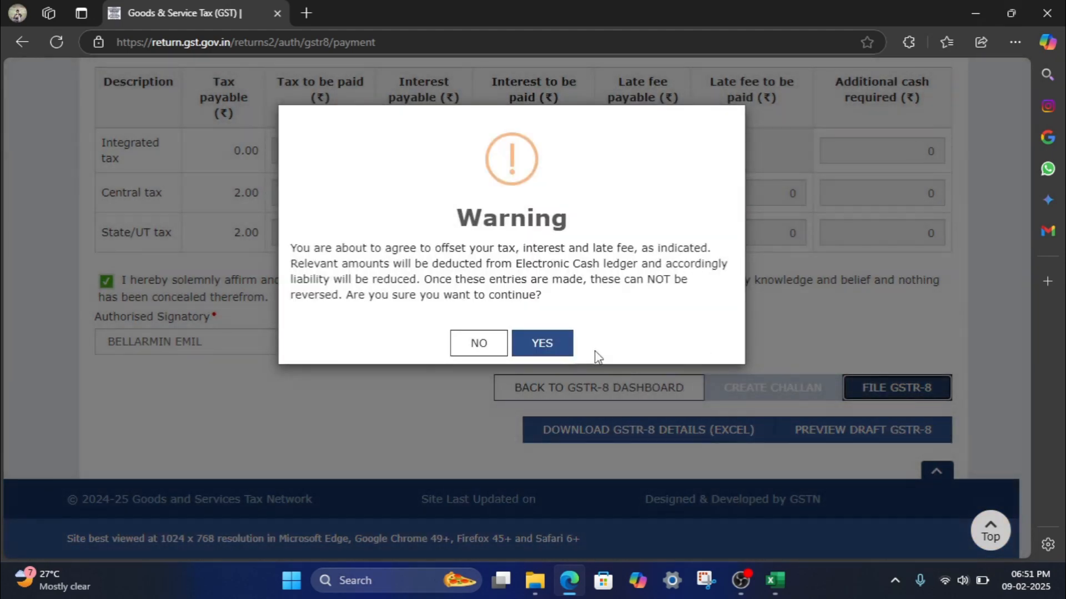
click(544, 344)
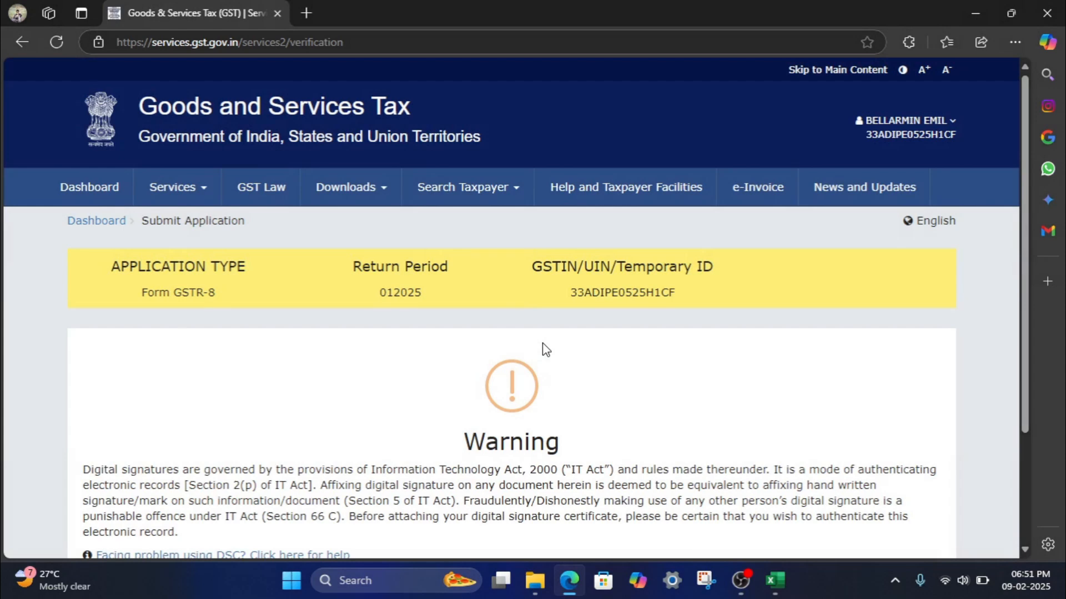
- Choose to file the GSTR-8 with EVC and enter the OTP
scroll(544, 349, down, 3)
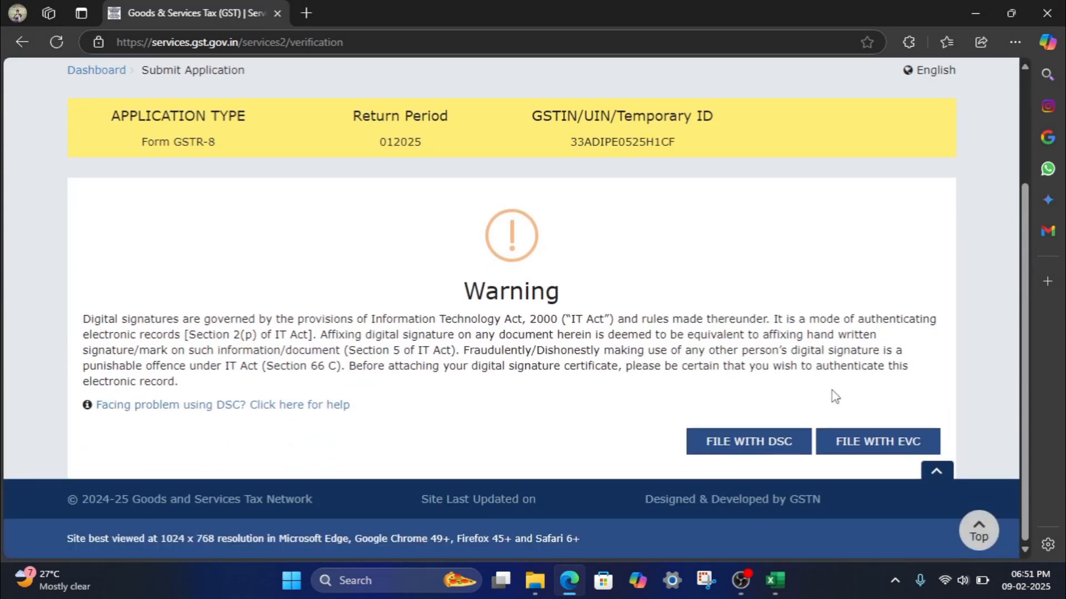
click(878, 443)
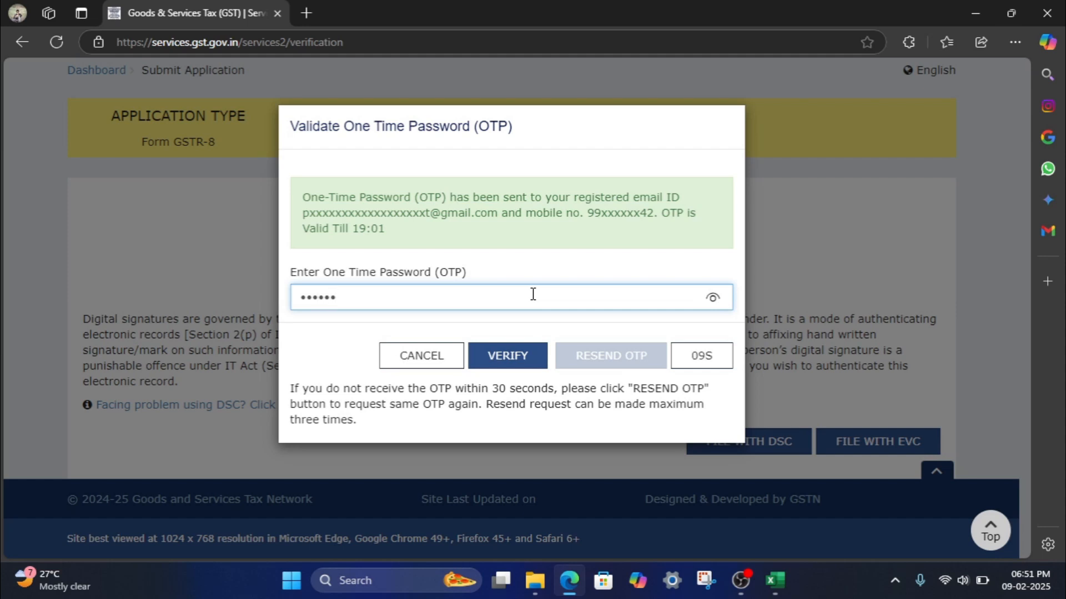
- Verify the OTP to file GSTR-8 and view the Filed acknowledgment
click(507, 358)
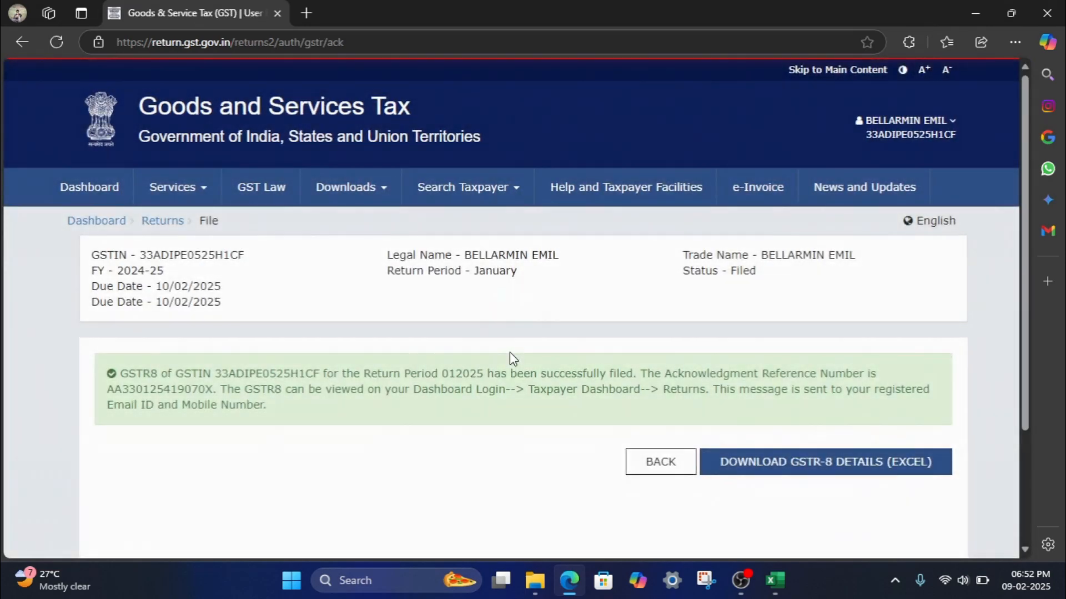
scroll(452, 409, down, 2)
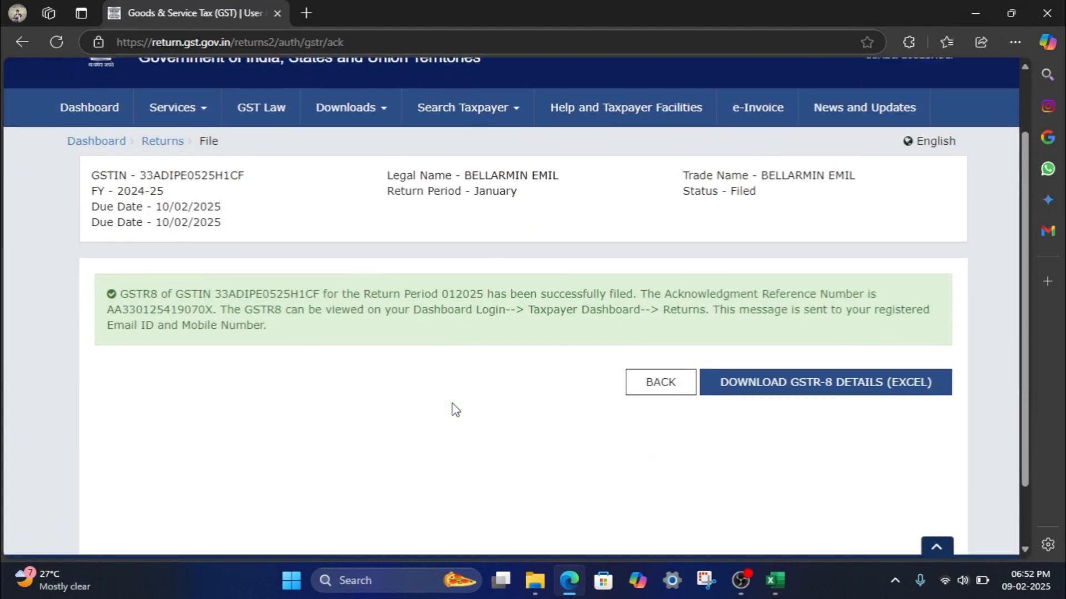